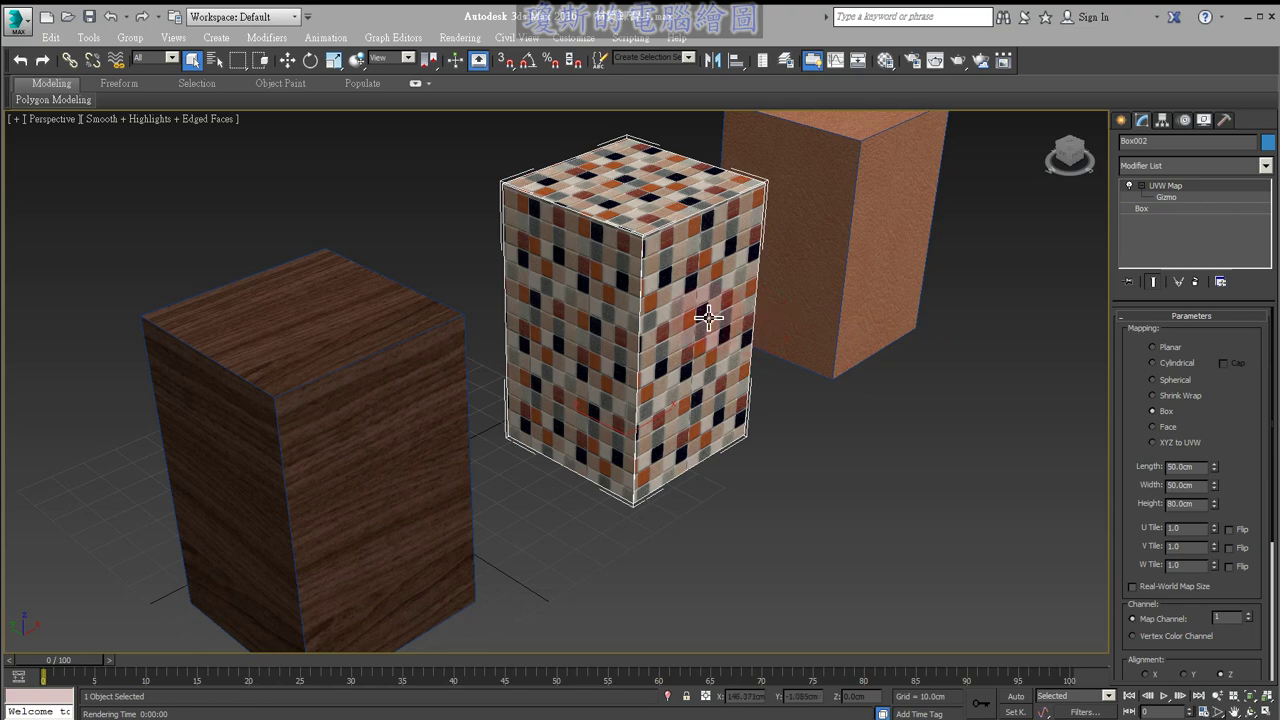
Zoom, pan and orbit around the tiled box to inspect its current texture.
scroll(712, 322, "up", 2)
scroll(668, 300, "up", 2)
scroll(669, 300, "up", 2)
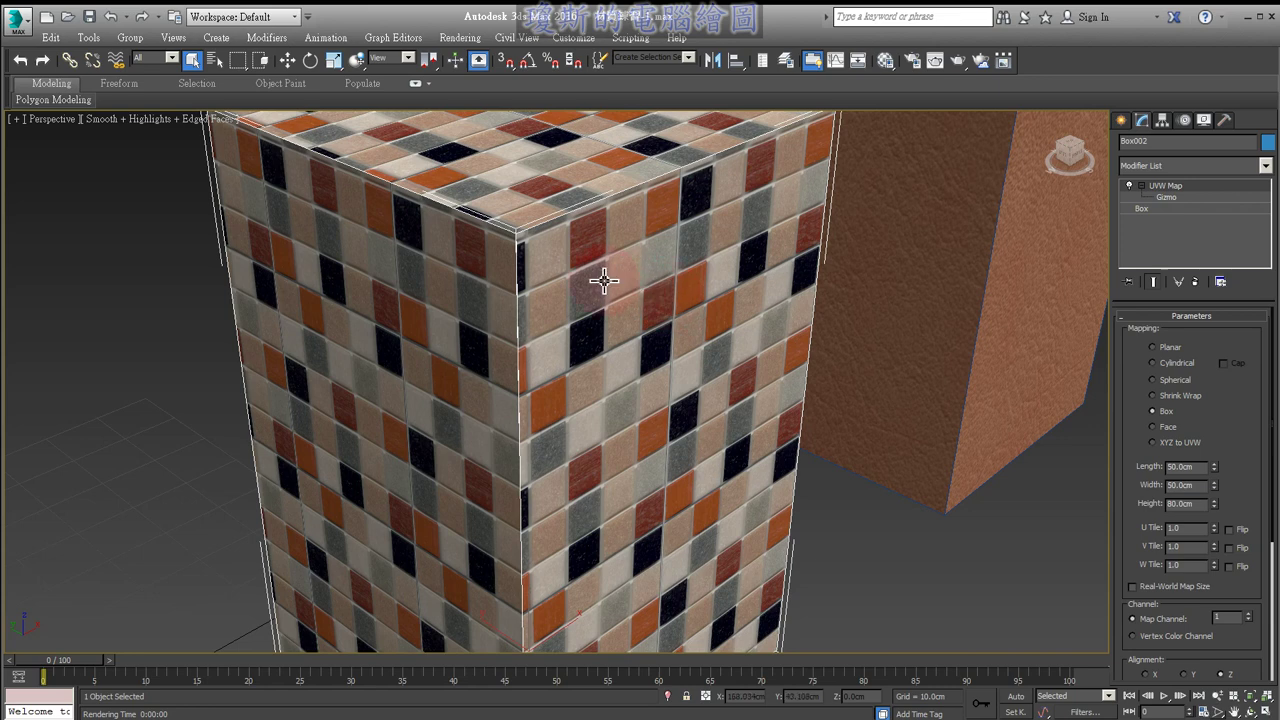
mouse_move(521, 242)
left_mouse_down()
mouse_move(531, 440)
mouse_move(657, 382)
mouse_move(686, 234)
mouse_move(523, 251)
left_mouse_up()
left_click_drag(434, 300, 475, 298)
left_click_drag(720, 296, 774, 300)
left_click_drag(597, 196, 632, 150)
mouse_move(599, 452)
left_mouse_down()
mouse_move(604, 500)
mouse_move(624, 474)
left_mouse_up()
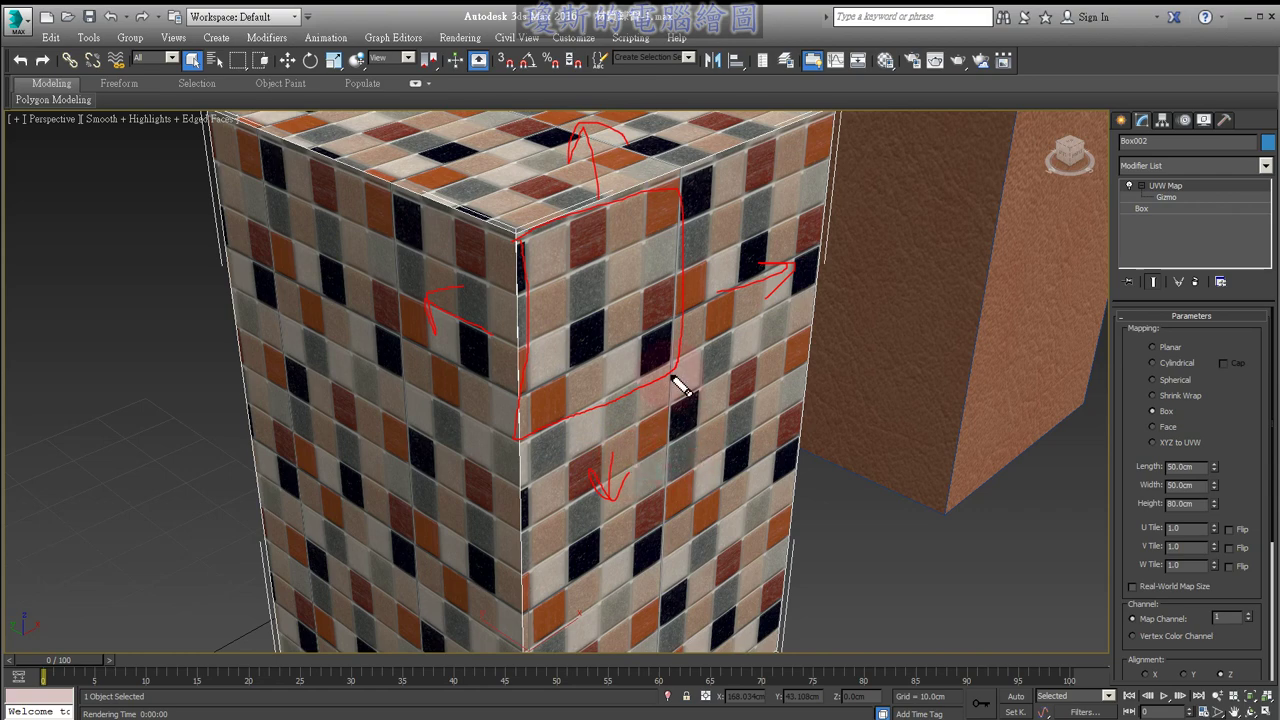
key("Escape")
mouse_move(629, 374)
middle_mouse_down()
mouse_move(531, 371)
mouse_move(487, 337)
middle_mouse_up()
scroll(487, 337, "up", 5)
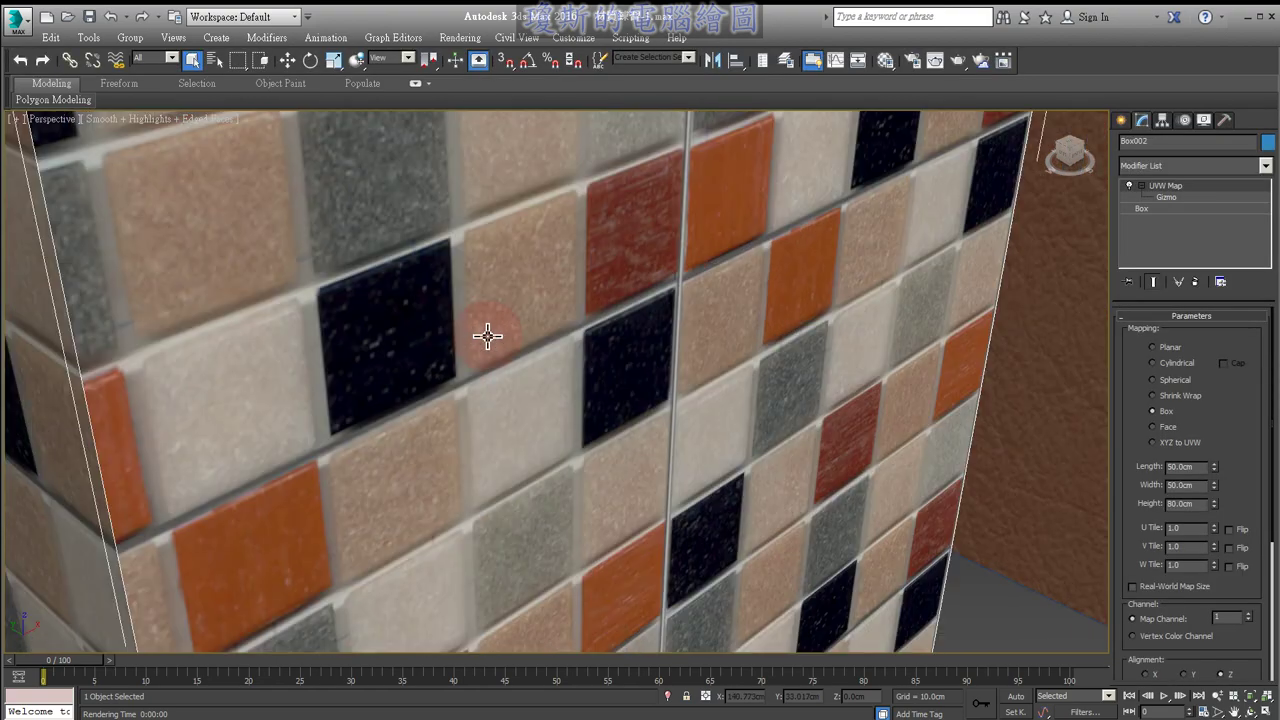
mouse_move(446, 236)
left_mouse_down()
mouse_move(463, 528)
mouse_move(700, 391)
mouse_move(706, 186)
mouse_move(595, 180)
mouse_move(474, 230)
mouse_move(531, 310)
left_mouse_up()
mouse_move(625, 214)
left_mouse_down()
mouse_move(655, 278)
mouse_move(636, 386)
left_mouse_up()
mouse_move(556, 388)
left_mouse_down()
mouse_move(588, 423)
mouse_move(554, 433)
left_mouse_up()
mouse_move(509, 487)
left_mouse_down()
mouse_move(443, 266)
mouse_move(750, 300)
mouse_move(556, 495)
left_mouse_up()
key("Escape")
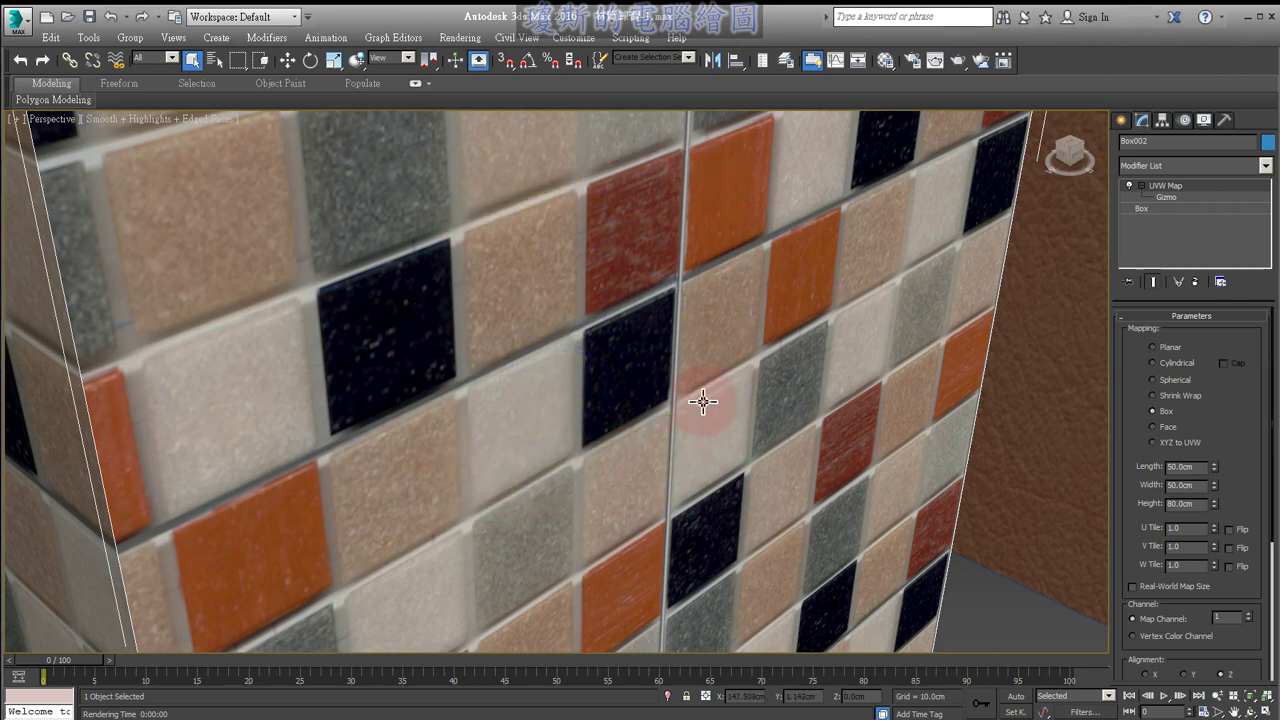
scroll(683, 372, "down", 5)
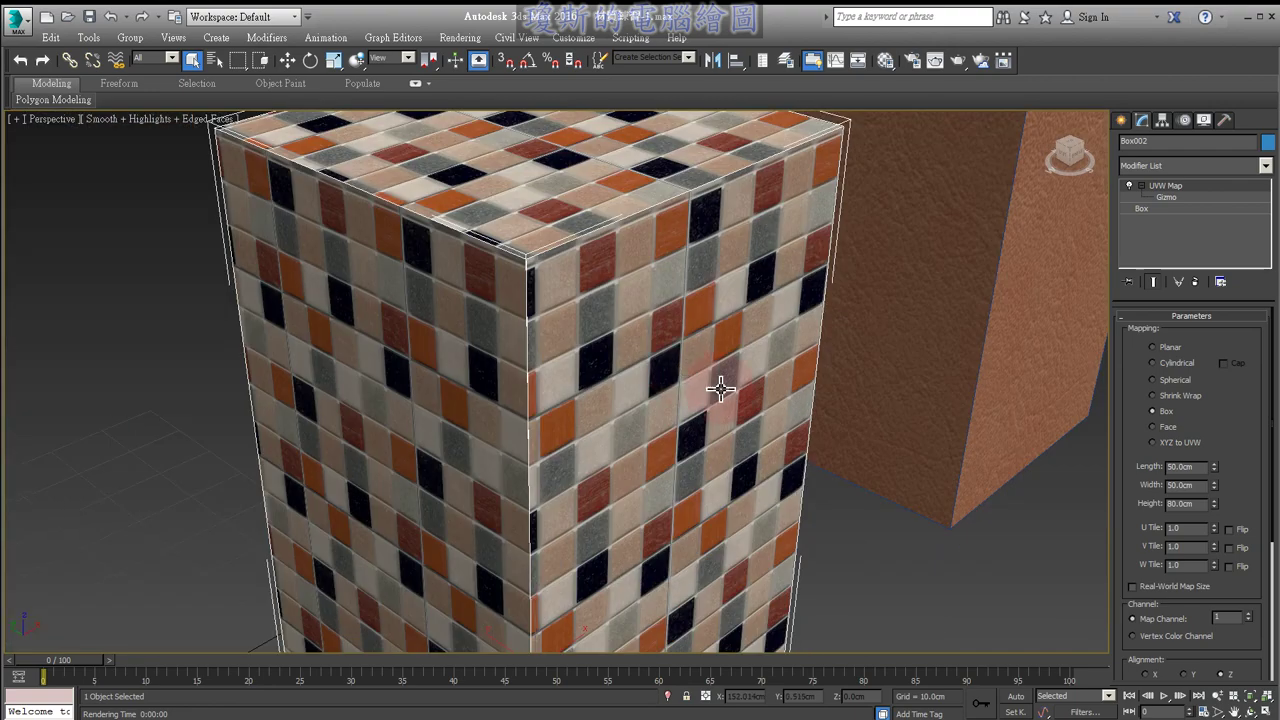
scroll(693, 377, "down", 3)
scroll(790, 343, "up", 3)
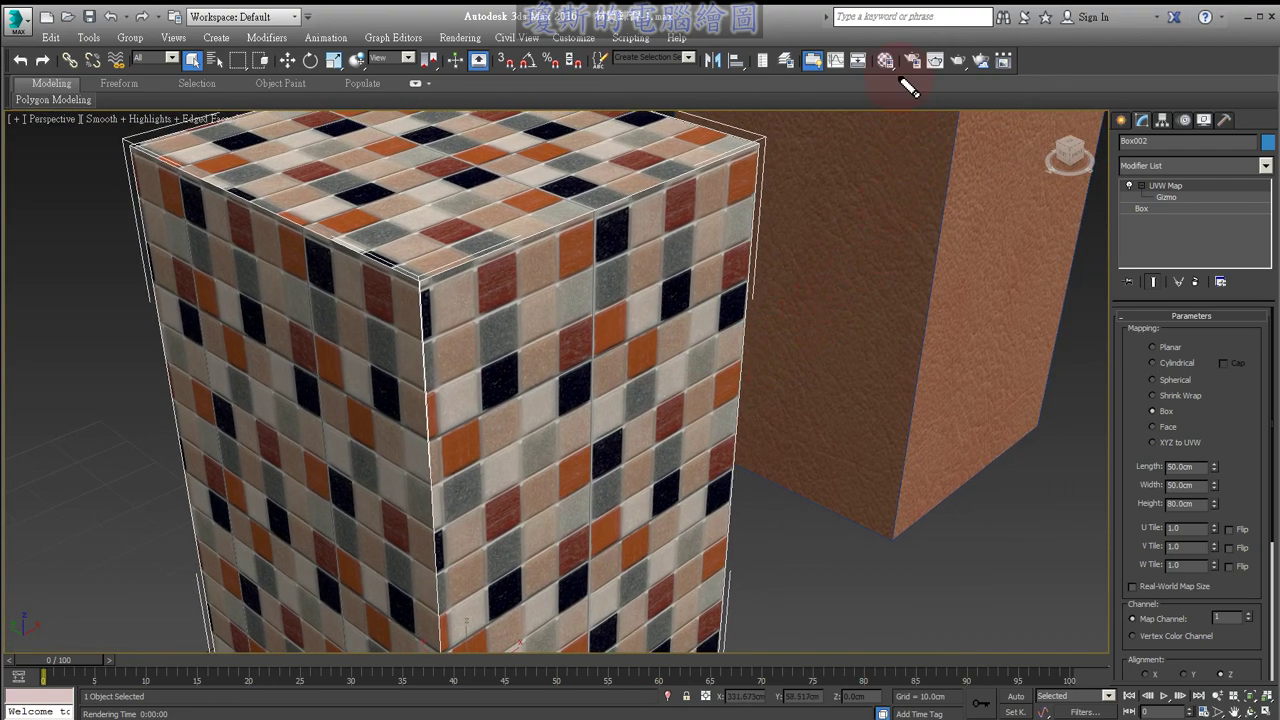
left_click_drag(896, 50, 900, 54)
Open the Material Editor and move it away from the box.
left_click(887, 63)
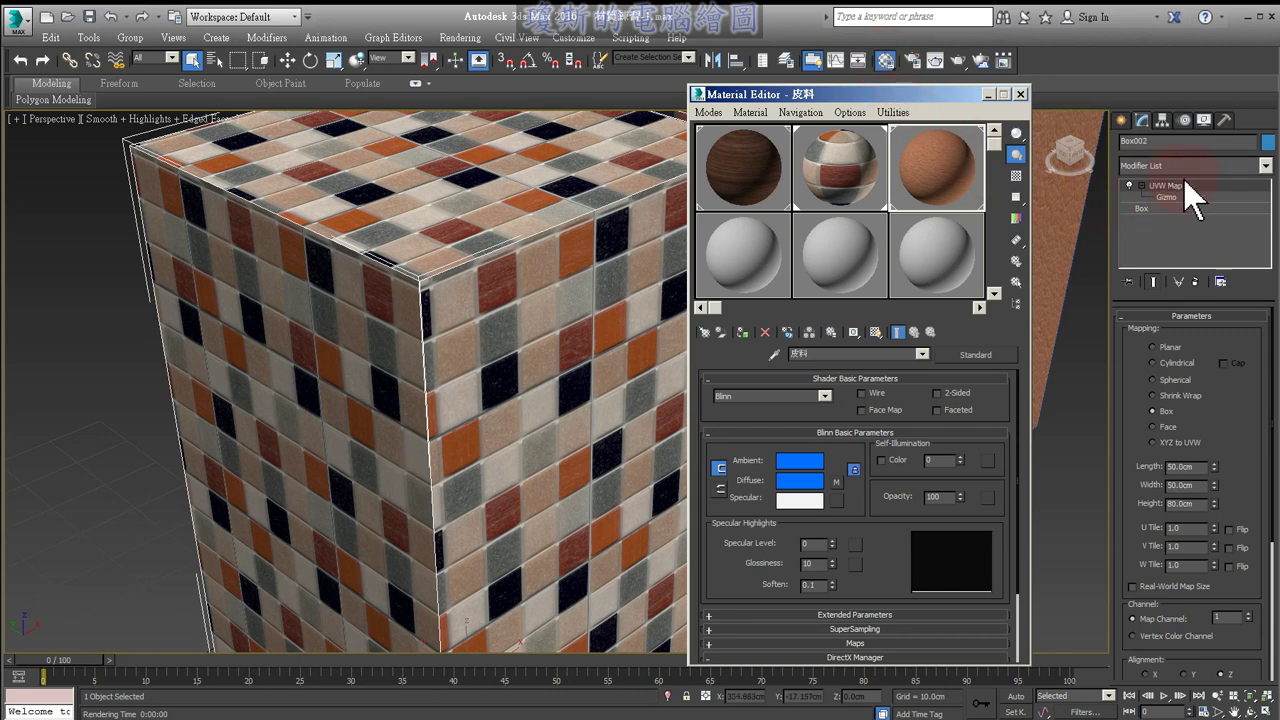
mouse_move(1162, 165)
left_mouse_down()
mouse_move(1196, 208)
mouse_move(1150, 212)
left_mouse_up()
left_click_drag(907, 94, 1020, 60)
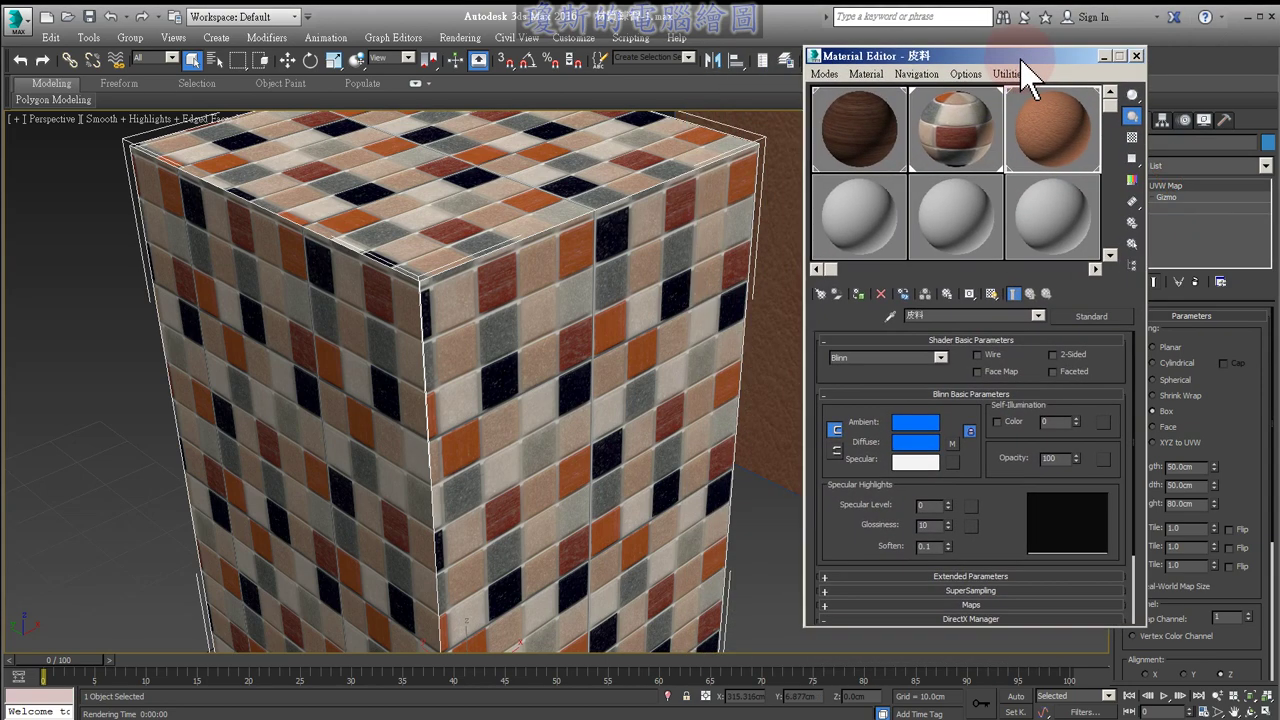
Make the 馬賽克磚 material active and go into its Diffuse bitmap map.
left_click(948, 122)
mouse_move(955, 125)
left_mouse_down()
mouse_move(957, 188)
mouse_move(977, 108)
mouse_move(991, 186)
mouse_move(943, 108)
mouse_move(1017, 163)
left_mouse_up()
mouse_move(857, 451)
left_mouse_down()
mouse_move(862, 465)
mouse_move(885, 455)
left_mouse_up()
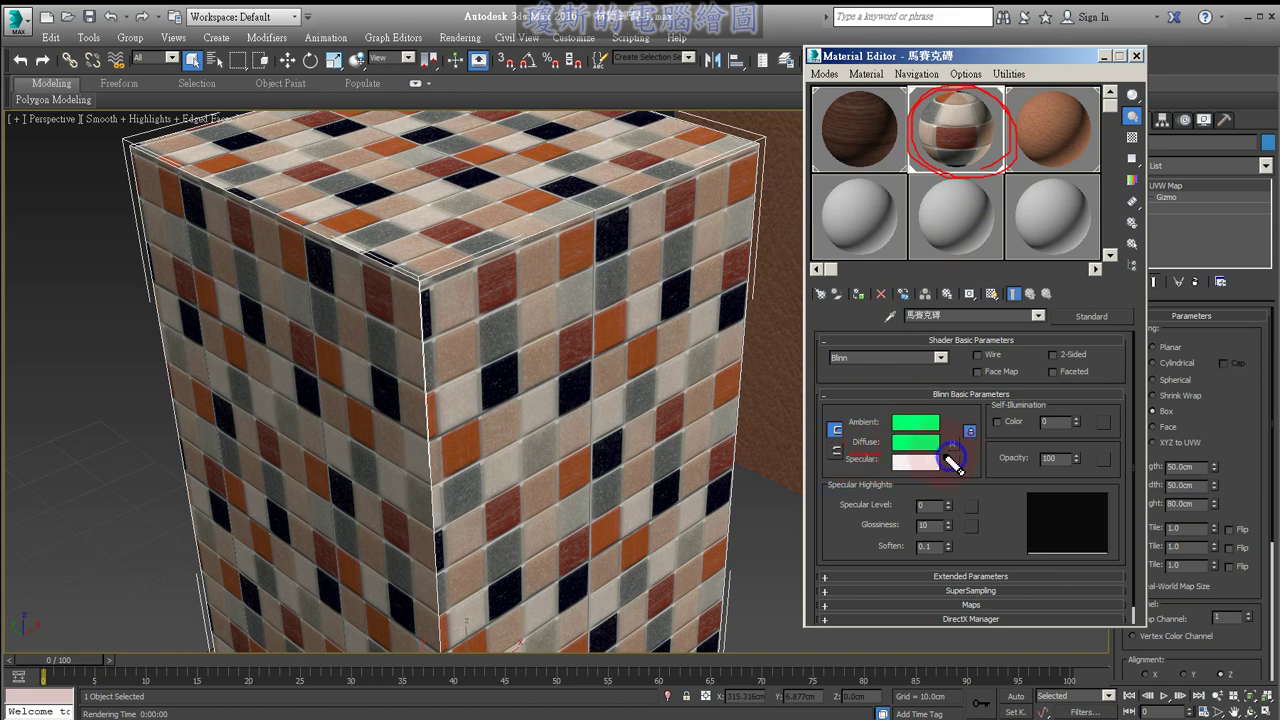
left_click_drag(950, 425, 975, 465)
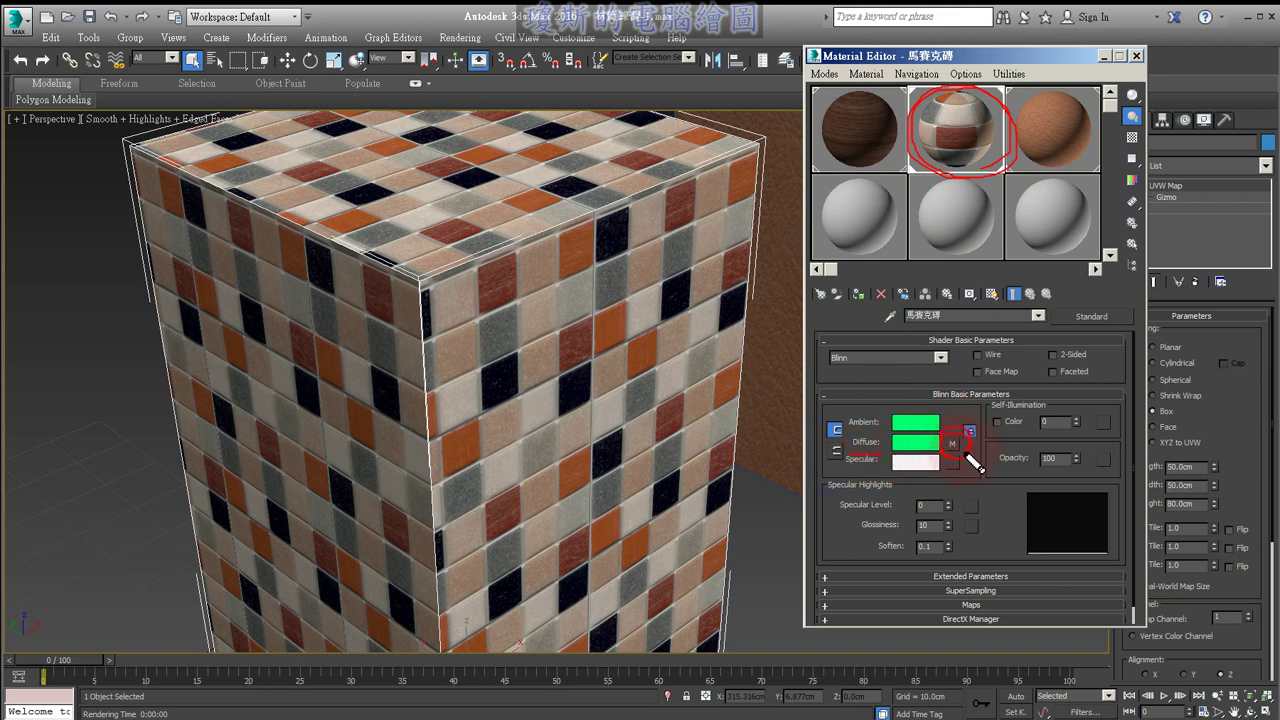
key("Escape")
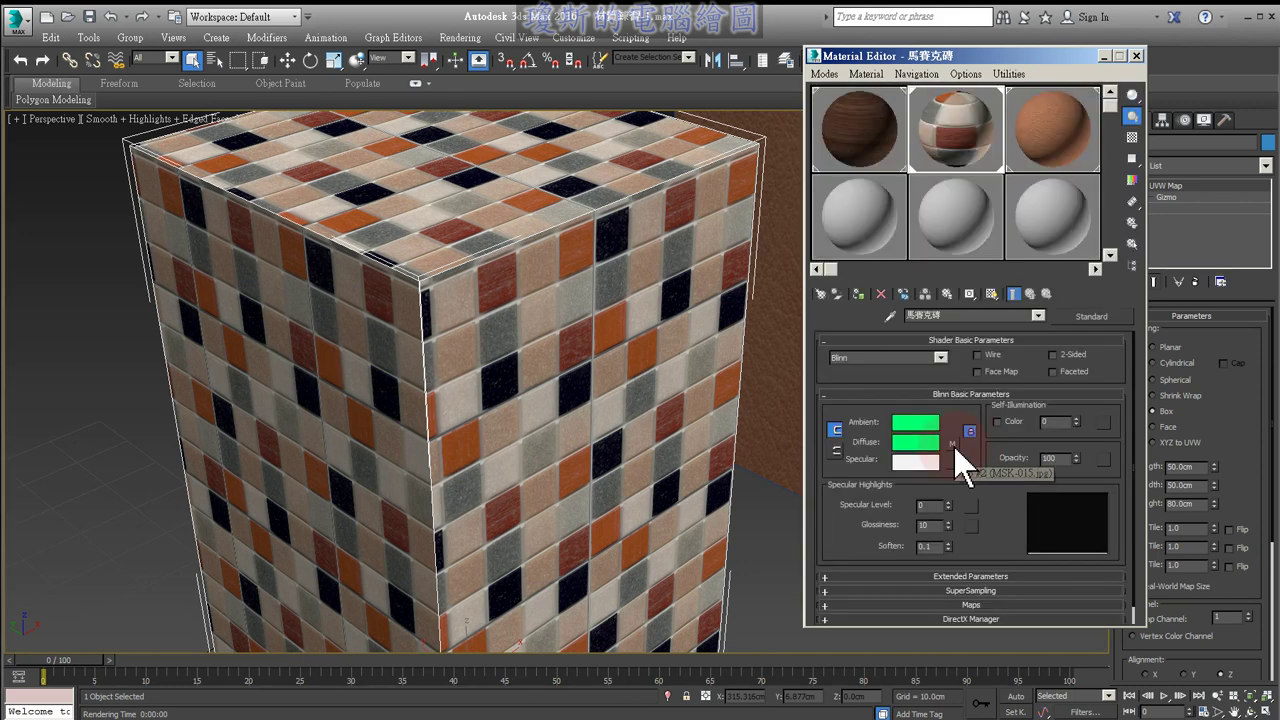
left_click(952, 446)
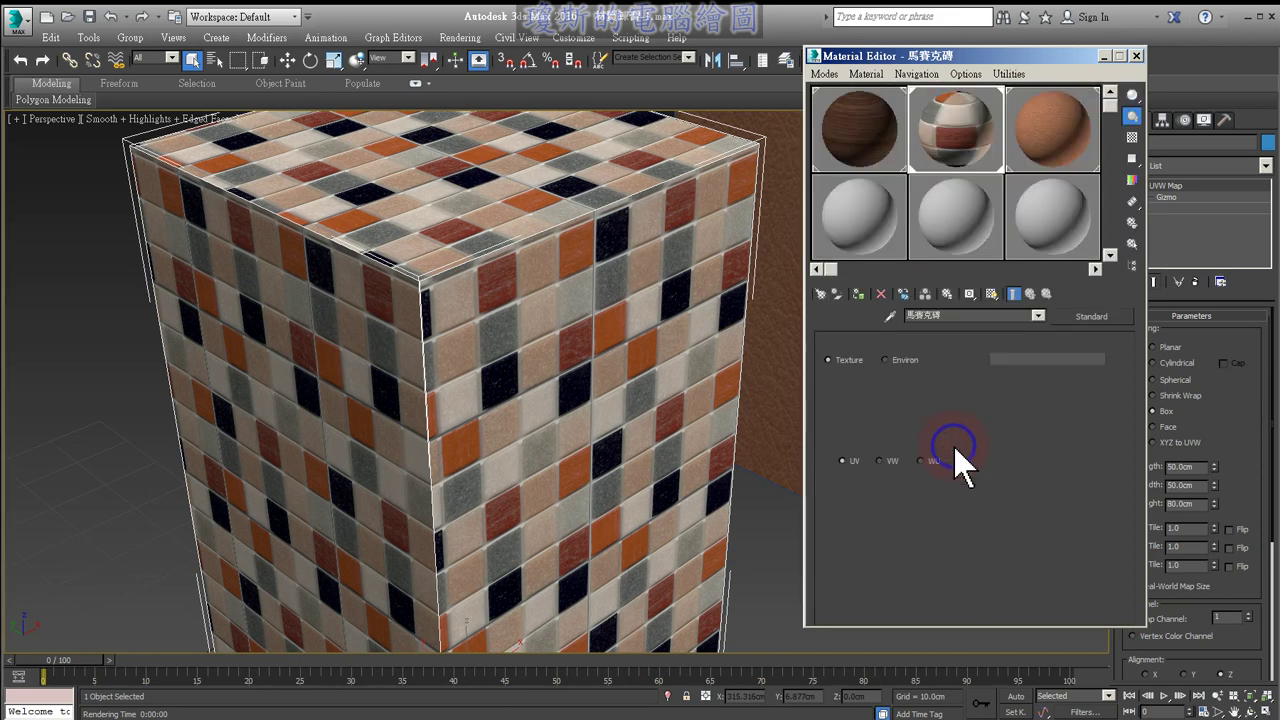
left_click_drag(1110, 304, 1118, 309)
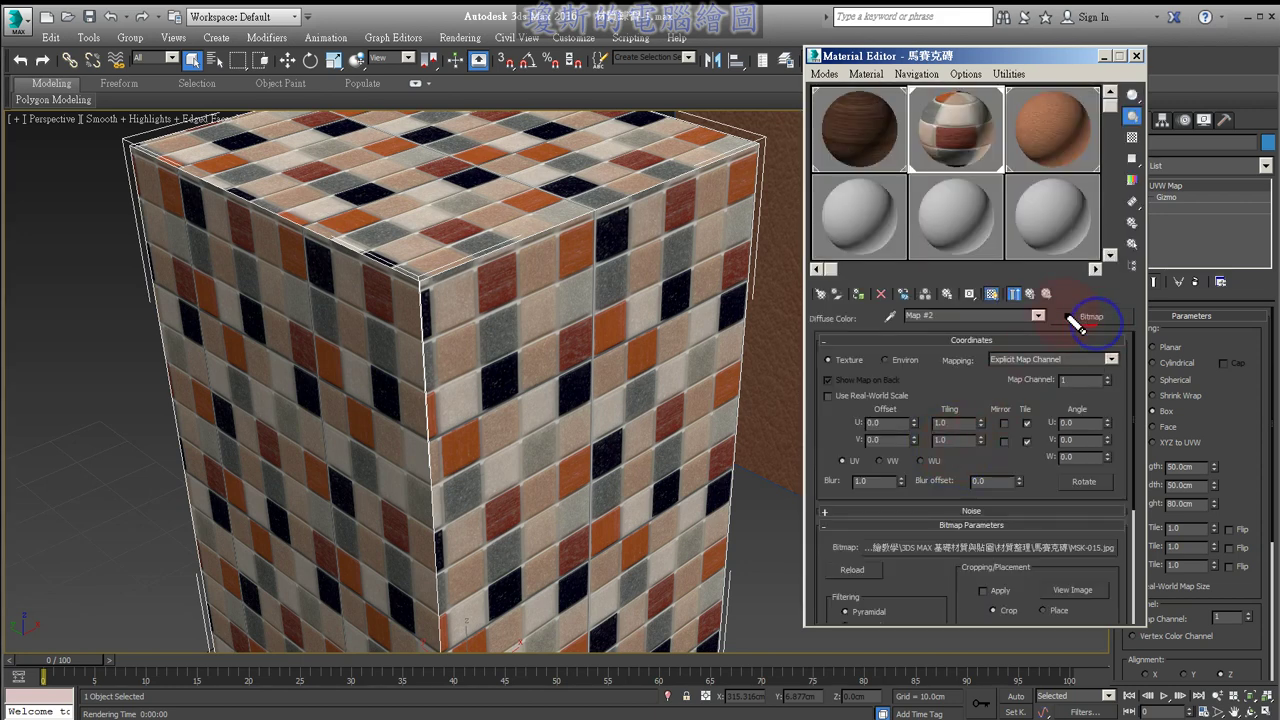
key("Escape")
mouse_move(971, 381)
left_mouse_down()
mouse_move(980, 345)
mouse_move(1098, 440)
left_mouse_up()
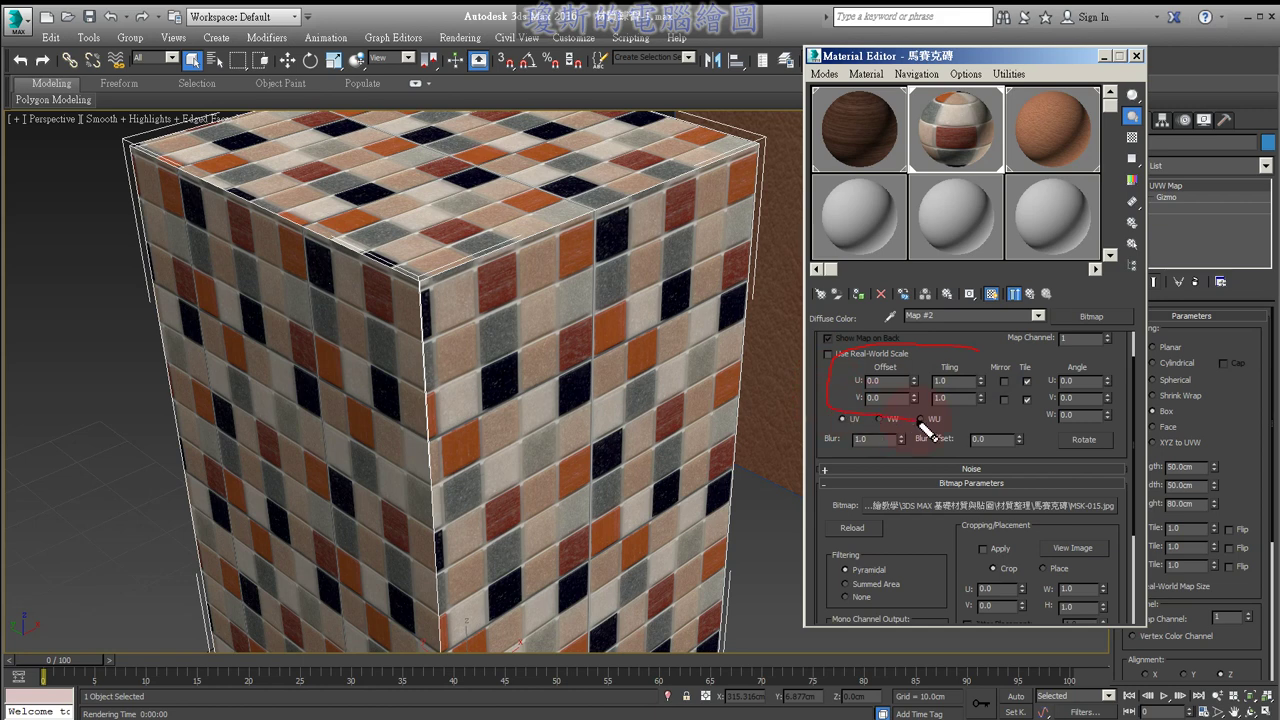
left_click_drag(812, 376, 788, 440)
left_click_drag(768, 378, 822, 418)
mouse_move(806, 466)
left_mouse_down()
mouse_move(777, 520)
mouse_move(940, 540)
left_mouse_up()
left_click_drag(1050, 525, 1100, 585)
key("Escape")
Show the MSK-015.jpg bitmap via View Image, then reposition and enlarge the preview window.
left_click(1075, 552)
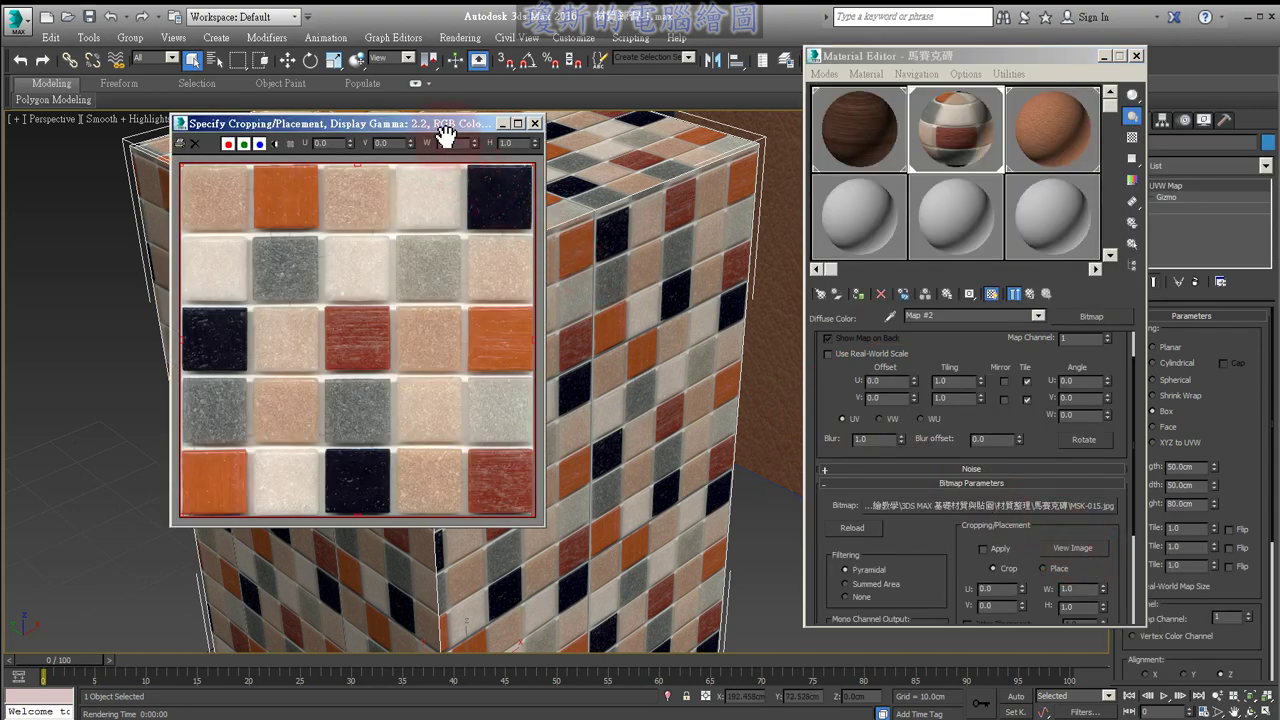
left_click_drag(445, 129, 362, 84)
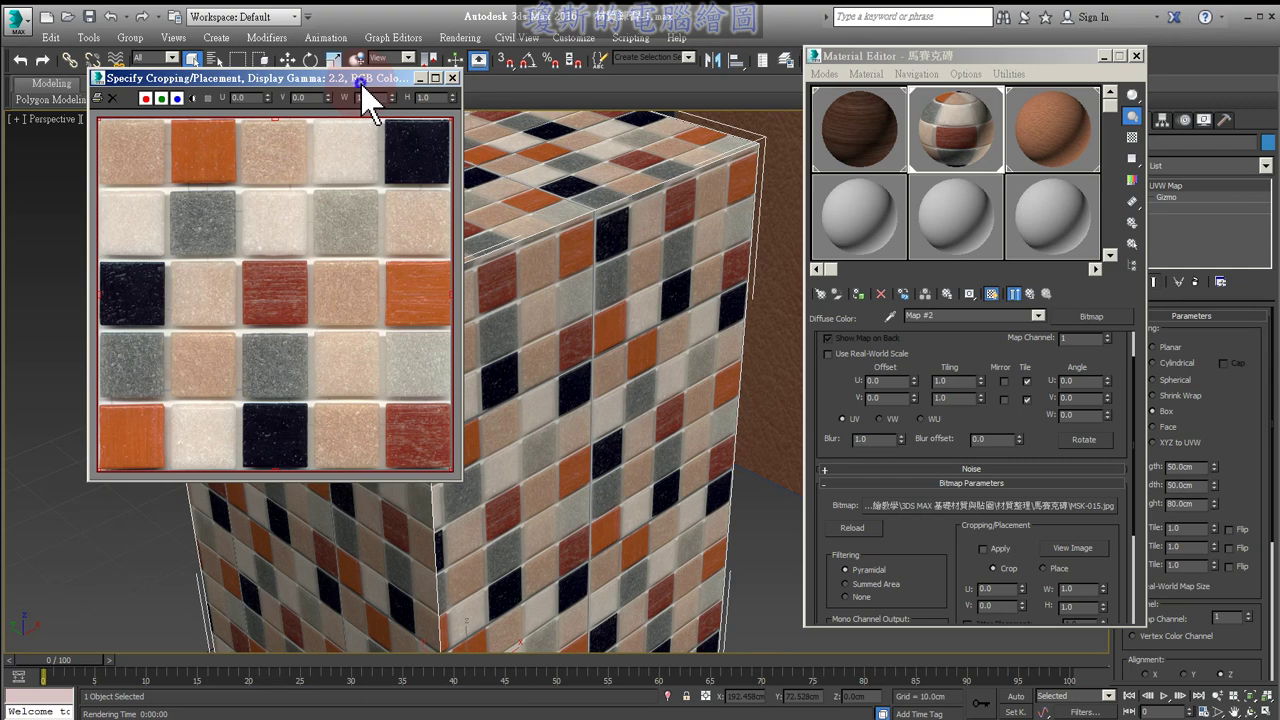
left_click_drag(362, 84, 338, 72)
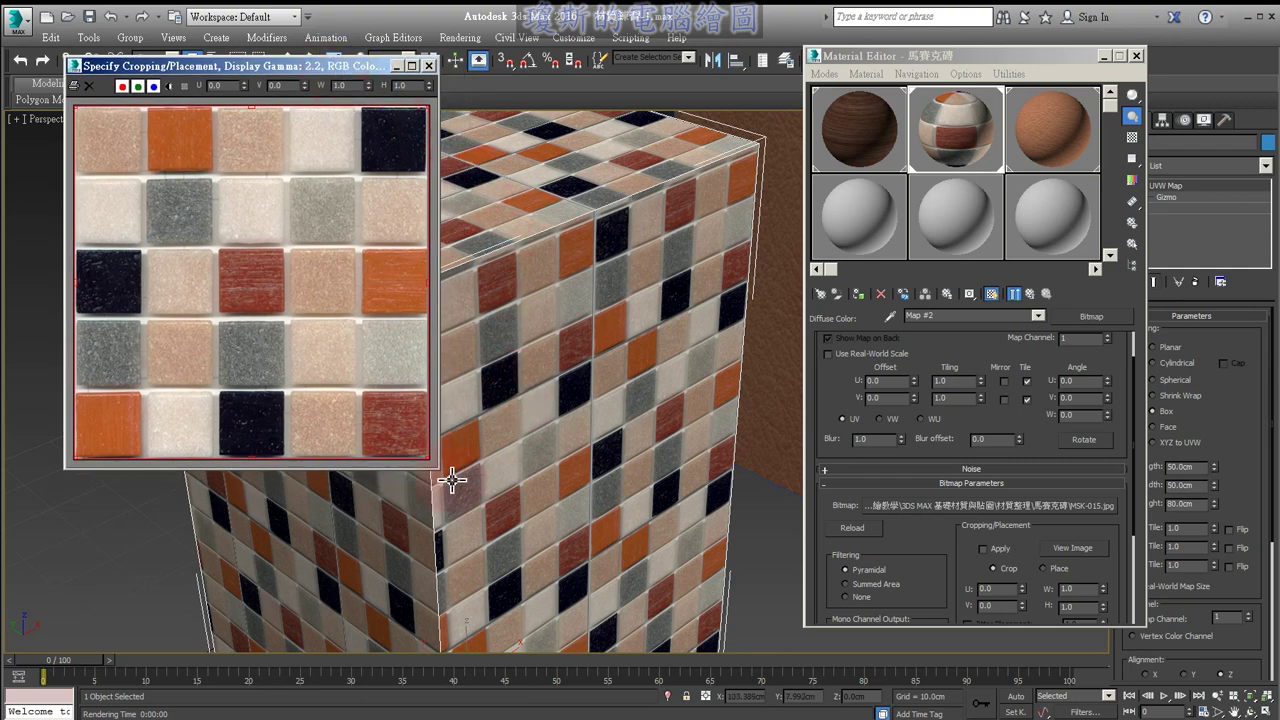
left_click_drag(428, 462, 570, 578)
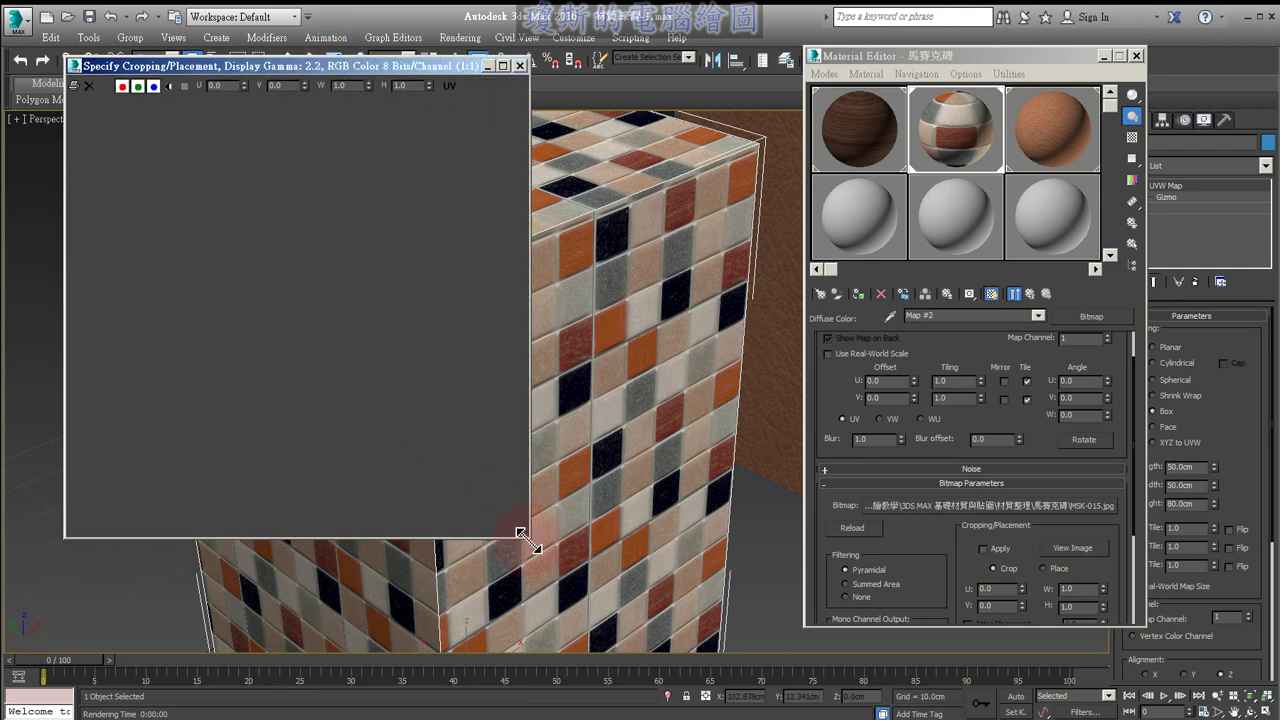
mouse_move(497, 152)
left_mouse_down()
mouse_move(133, 150)
mouse_move(123, 409)
mouse_move(169, 543)
mouse_move(491, 537)
mouse_move(516, 265)
mouse_move(502, 168)
left_mouse_up()
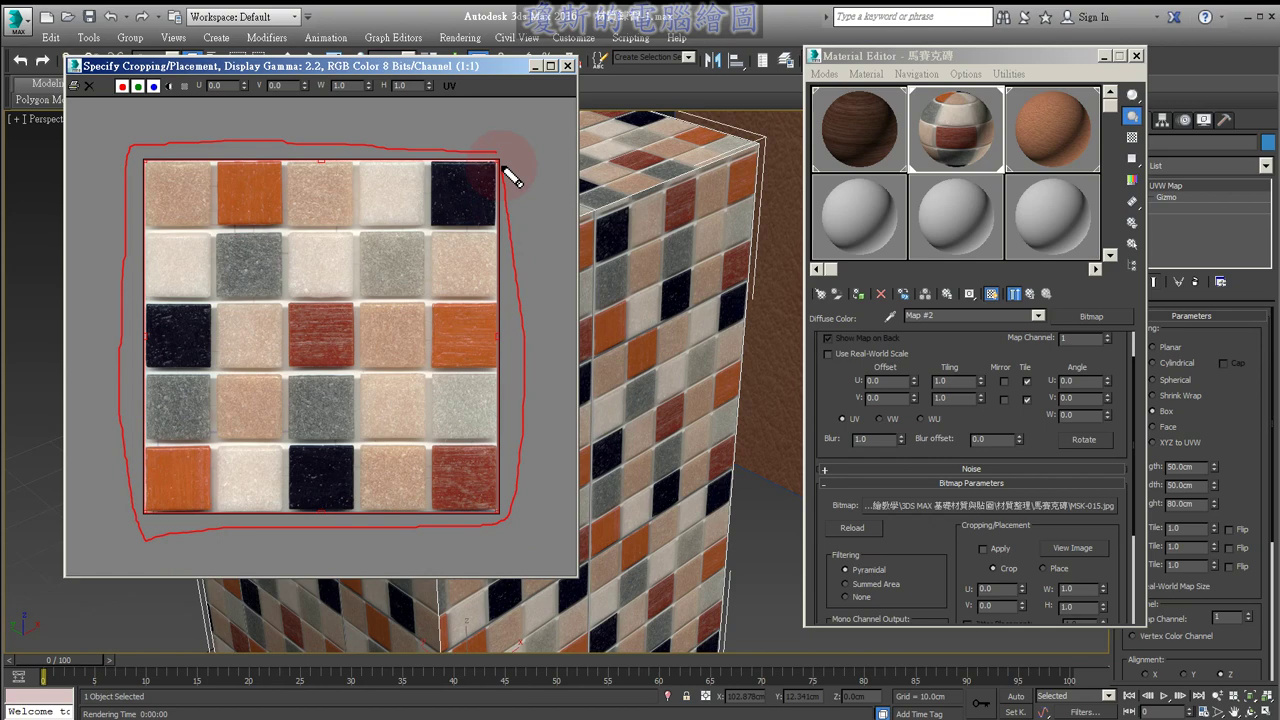
left_click(343, 366)
mouse_move(285, 370)
left_mouse_down()
mouse_move(220, 371)
mouse_move(214, 508)
mouse_move(242, 518)
mouse_move(366, 500)
mouse_move(372, 358)
left_mouse_up()
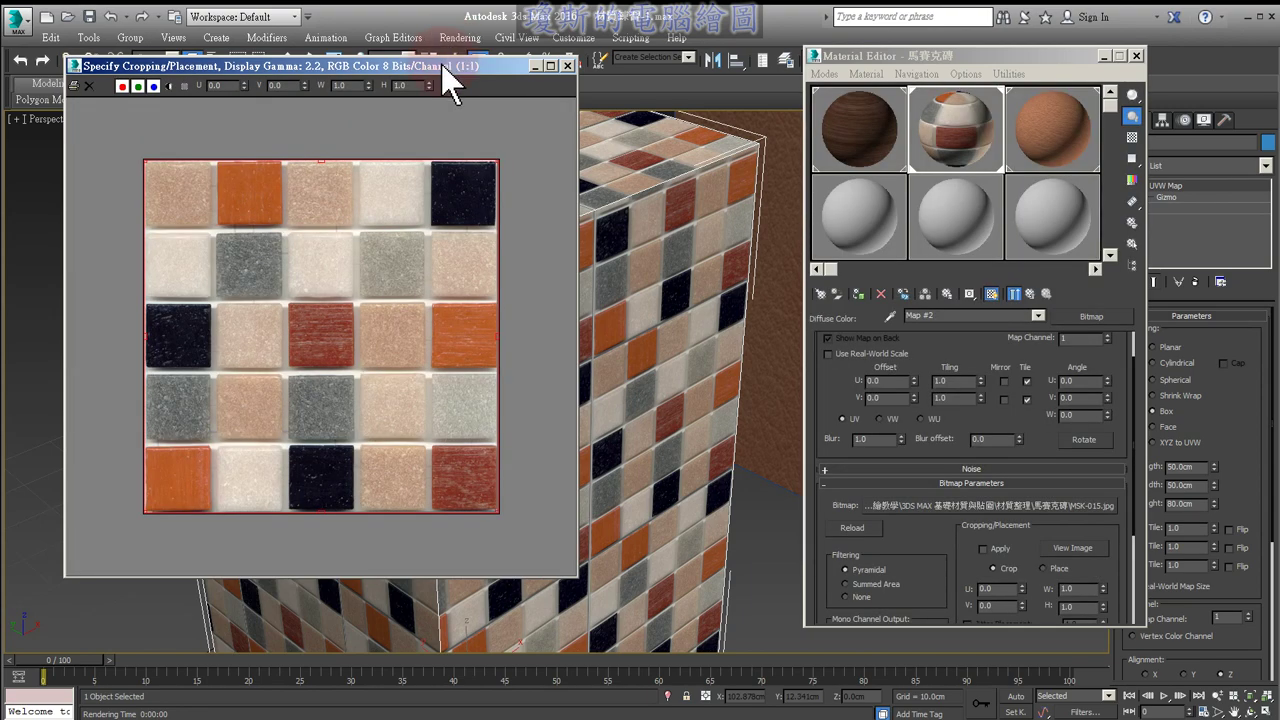
left_click_drag(441, 72, 352, 84)
mouse_move(518, 347)
left_mouse_down()
mouse_move(523, 429)
mouse_move(591, 420)
mouse_move(586, 326)
mouse_move(534, 341)
left_mouse_up()
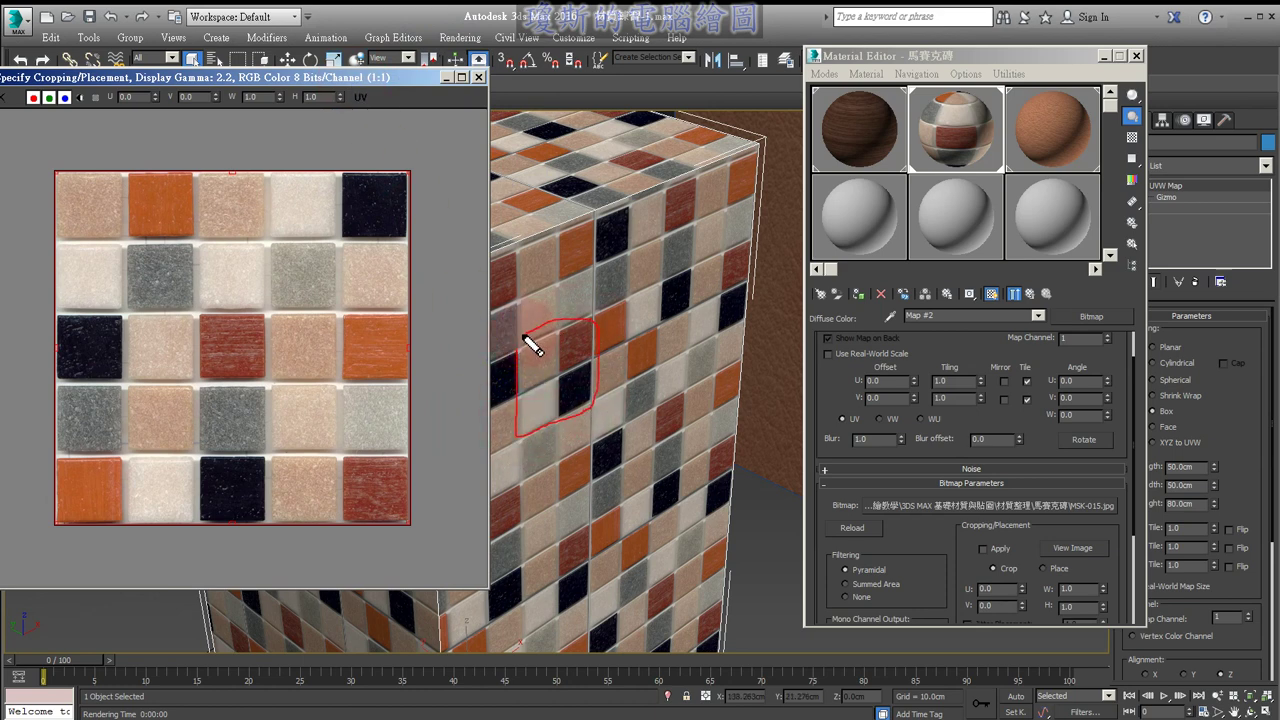
mouse_move(254, 387)
left_mouse_down()
mouse_move(137, 388)
mouse_move(134, 523)
mouse_move(277, 528)
mouse_move(279, 410)
mouse_move(477, 400)
mouse_move(506, 380)
mouse_move(349, 423)
mouse_move(298, 452)
left_mouse_up()
key("Escape")
left_click_drag(323, 78, 441, 80)
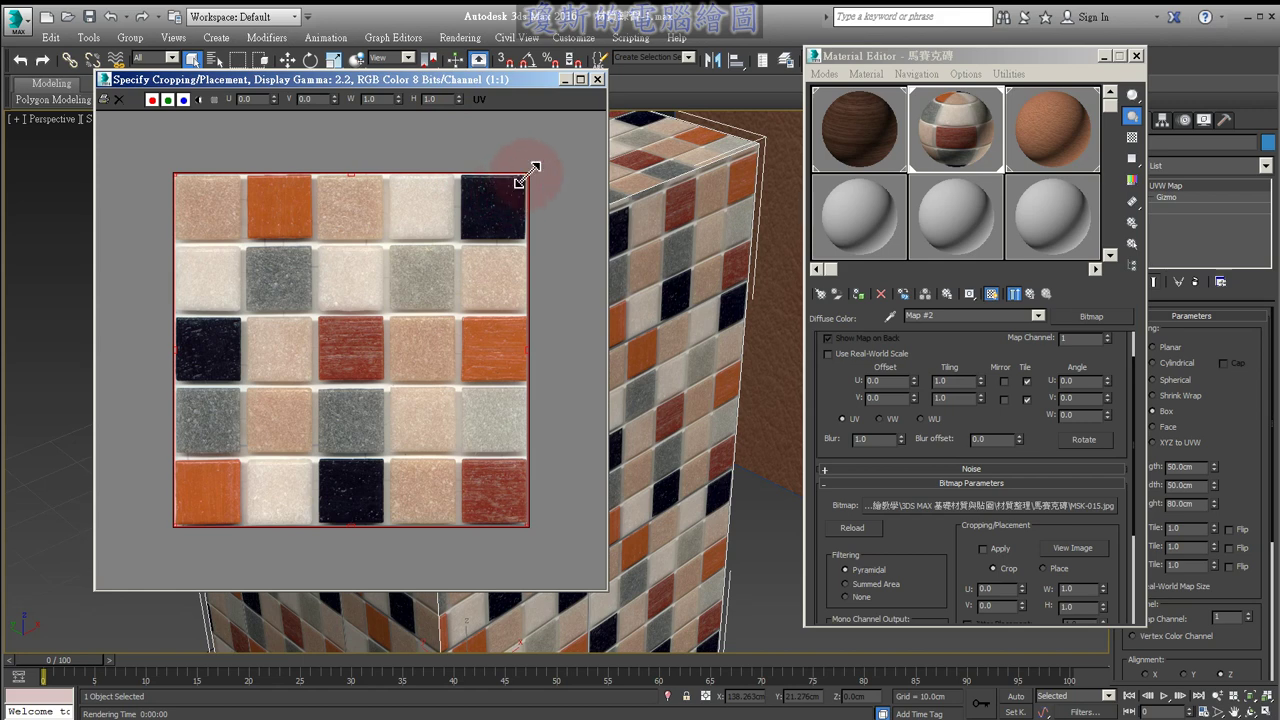
Resize the crop region to U 0.19, V 0.594, W 0.416, H 0.406.
left_click_drag(527, 176, 385, 376)
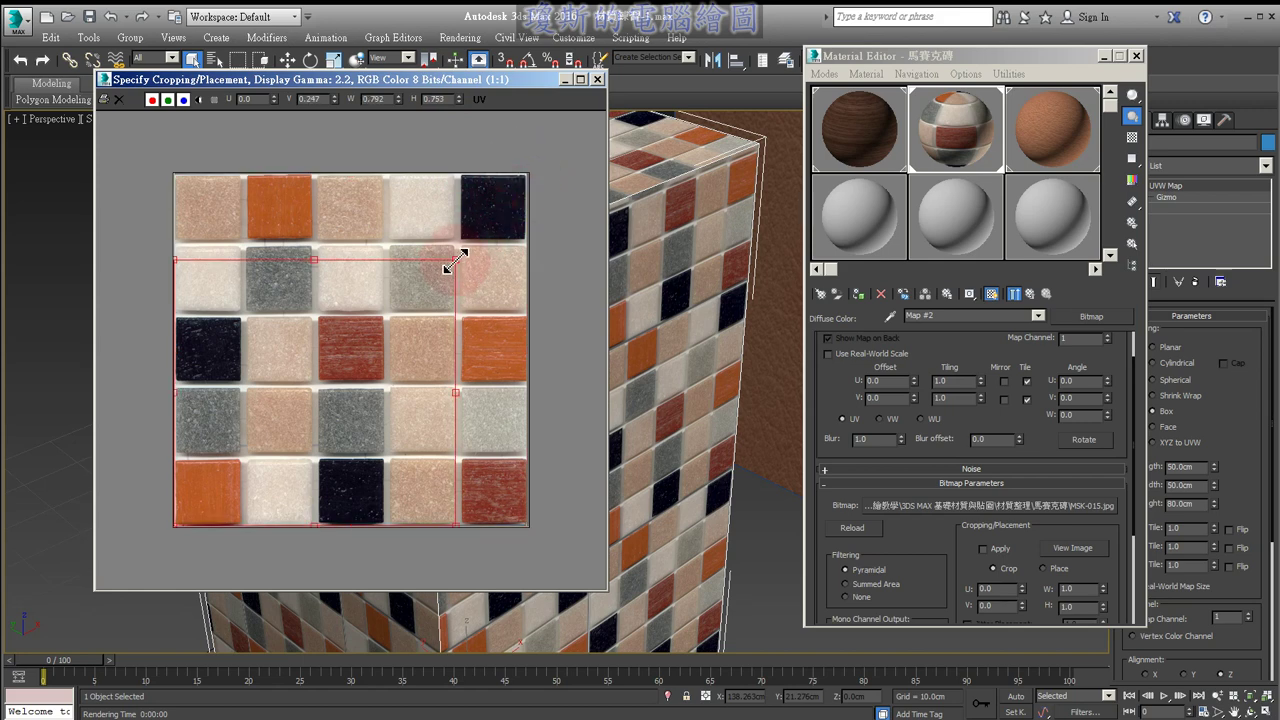
left_click_drag(386, 377, 387, 384)
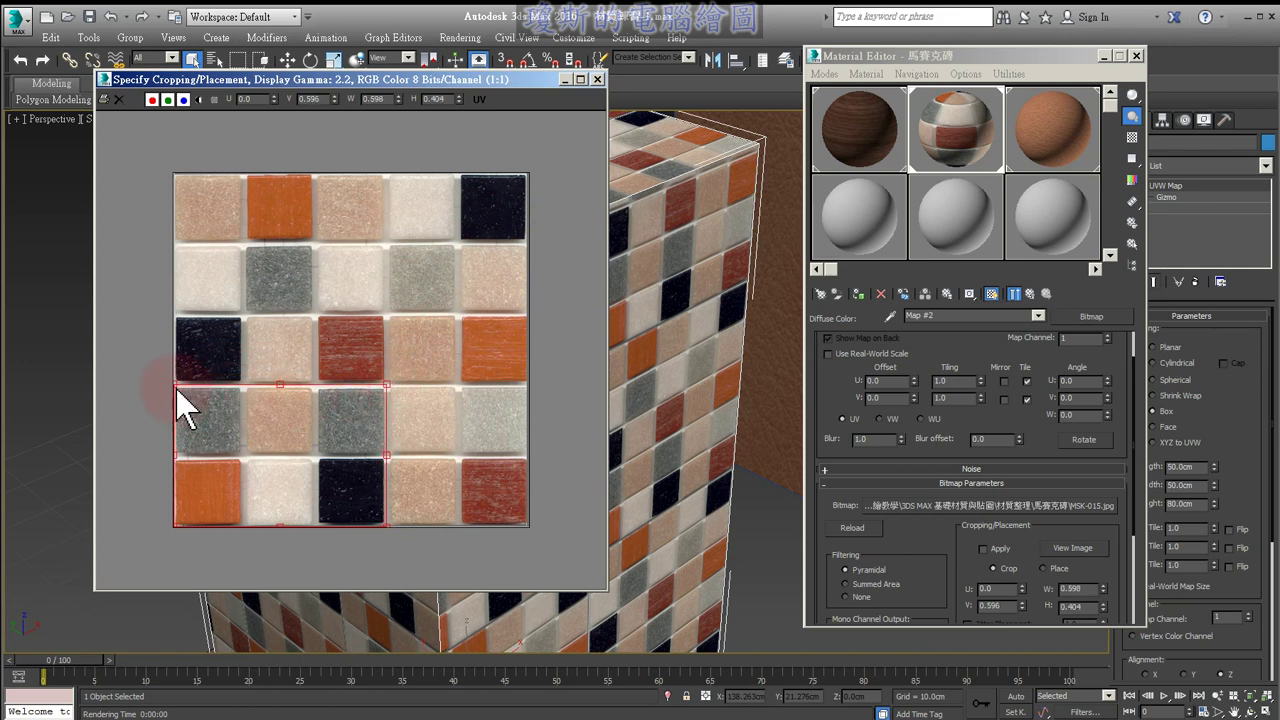
left_click_drag(176, 384, 233, 377)
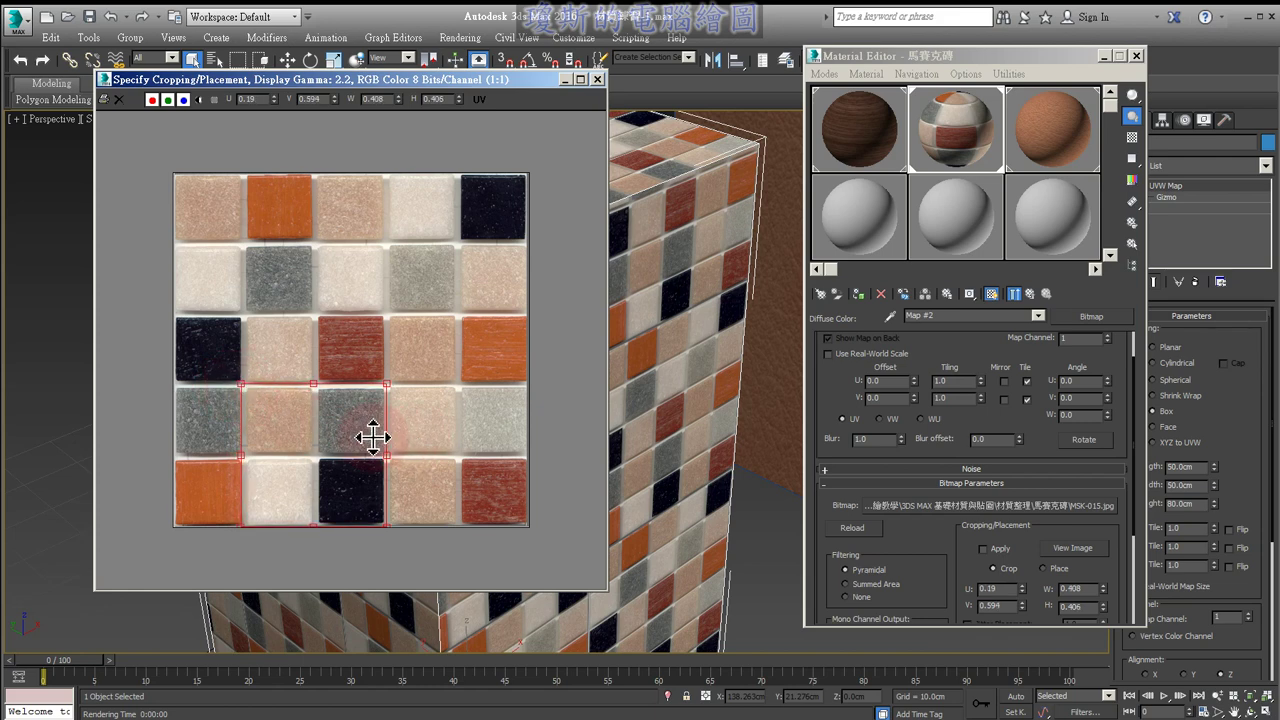
left_click_drag(386, 456, 388, 457)
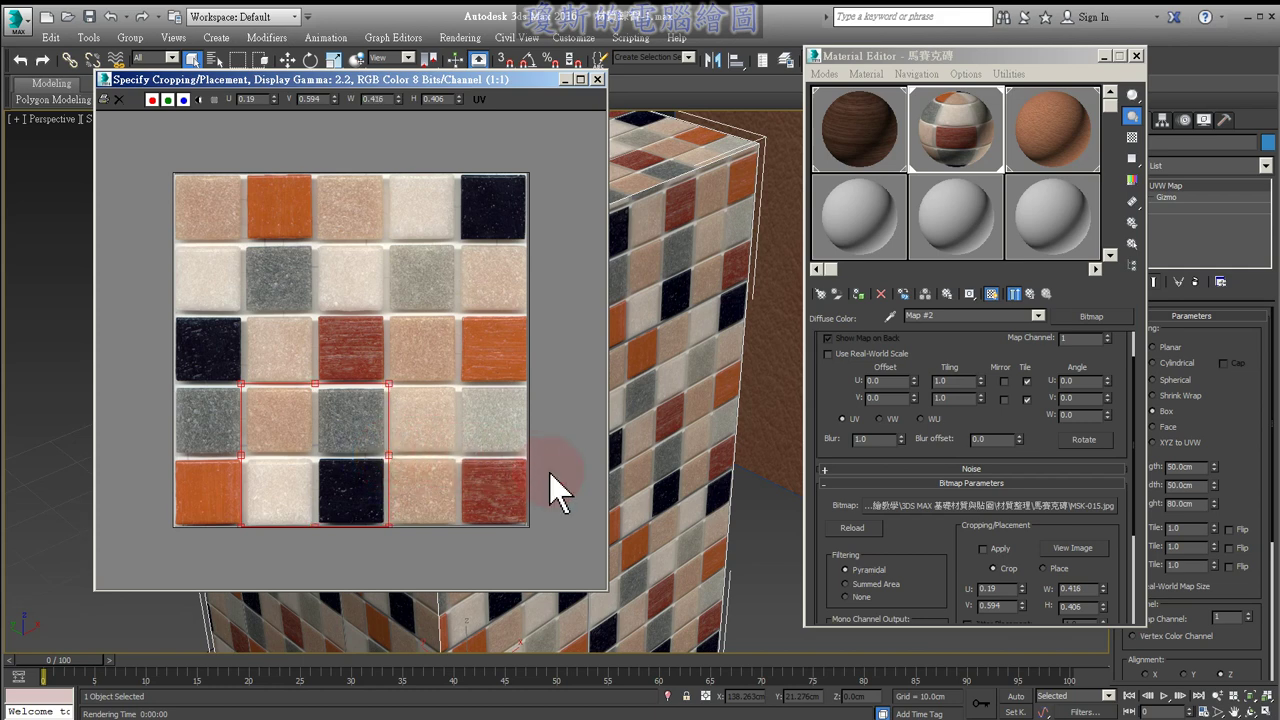
Turn on Apply for the crop and close the Specify Cropping/Placement window.
left_click(984, 549)
left_click(983, 549)
left_click(984, 549)
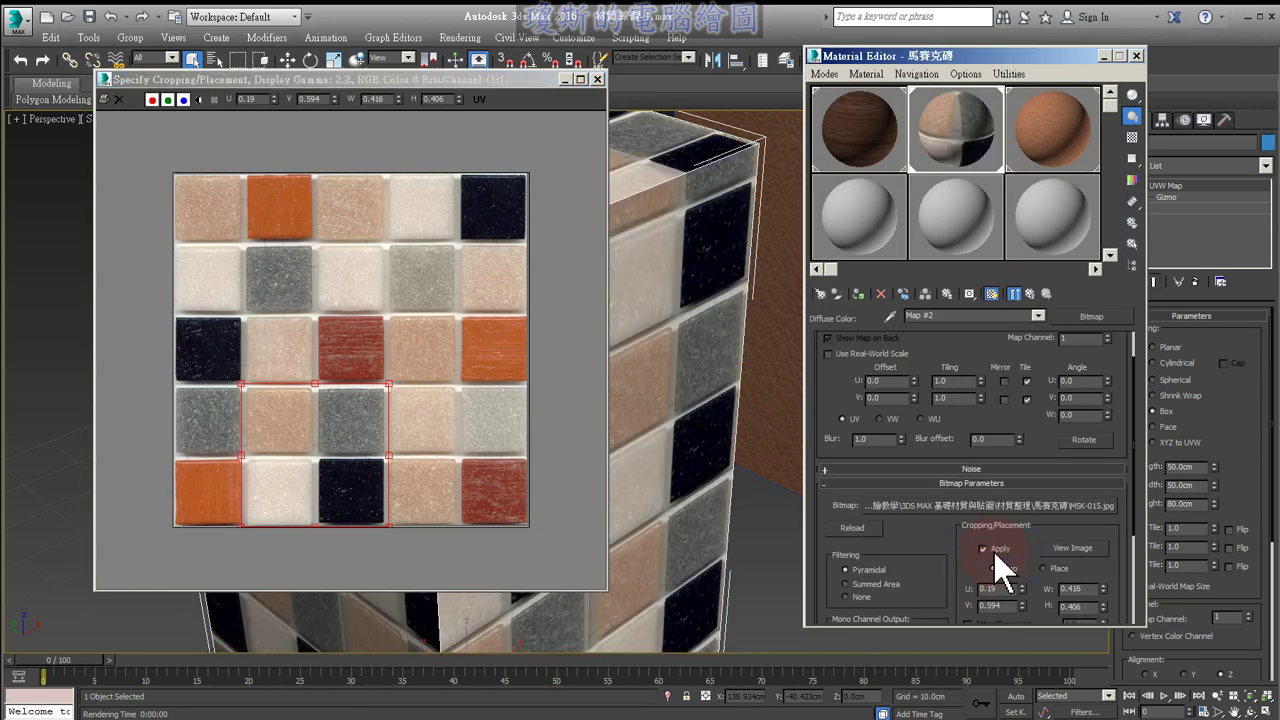
left_click_drag(541, 83, 446, 87)
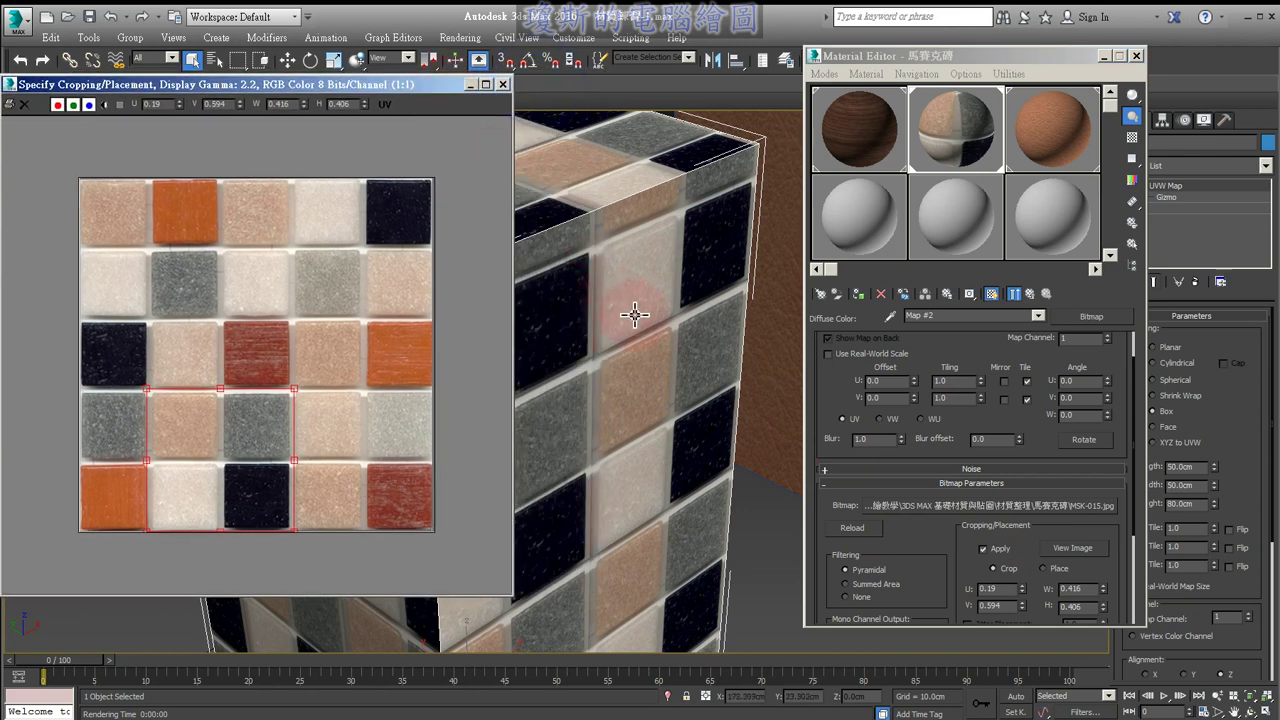
left_click_drag(608, 240, 600, 248)
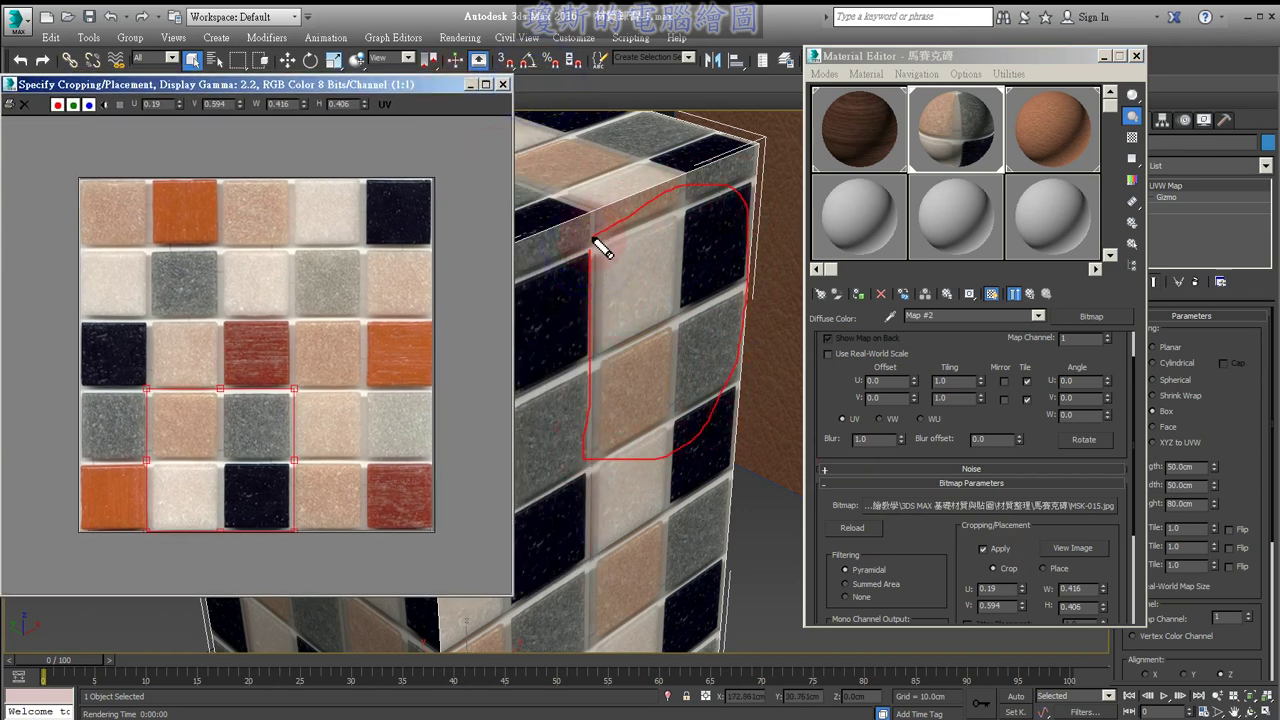
left_click_drag(290, 352, 255, 388)
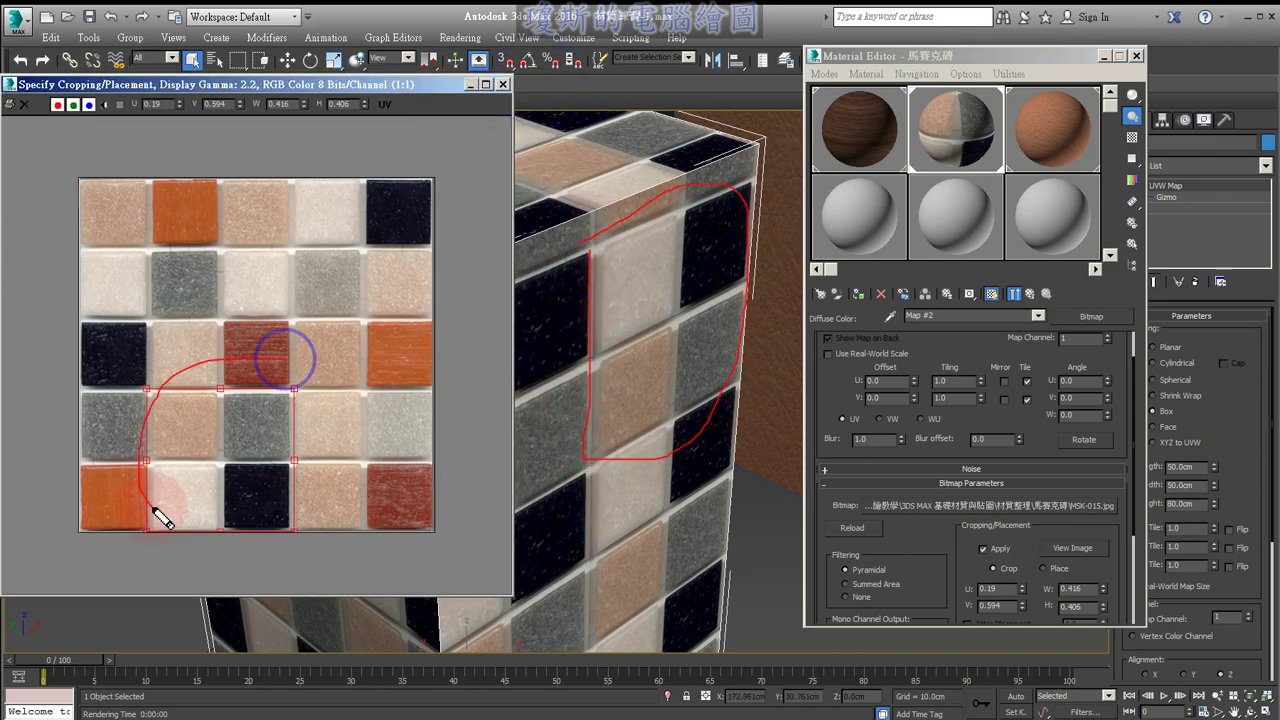
right_click(331, 373)
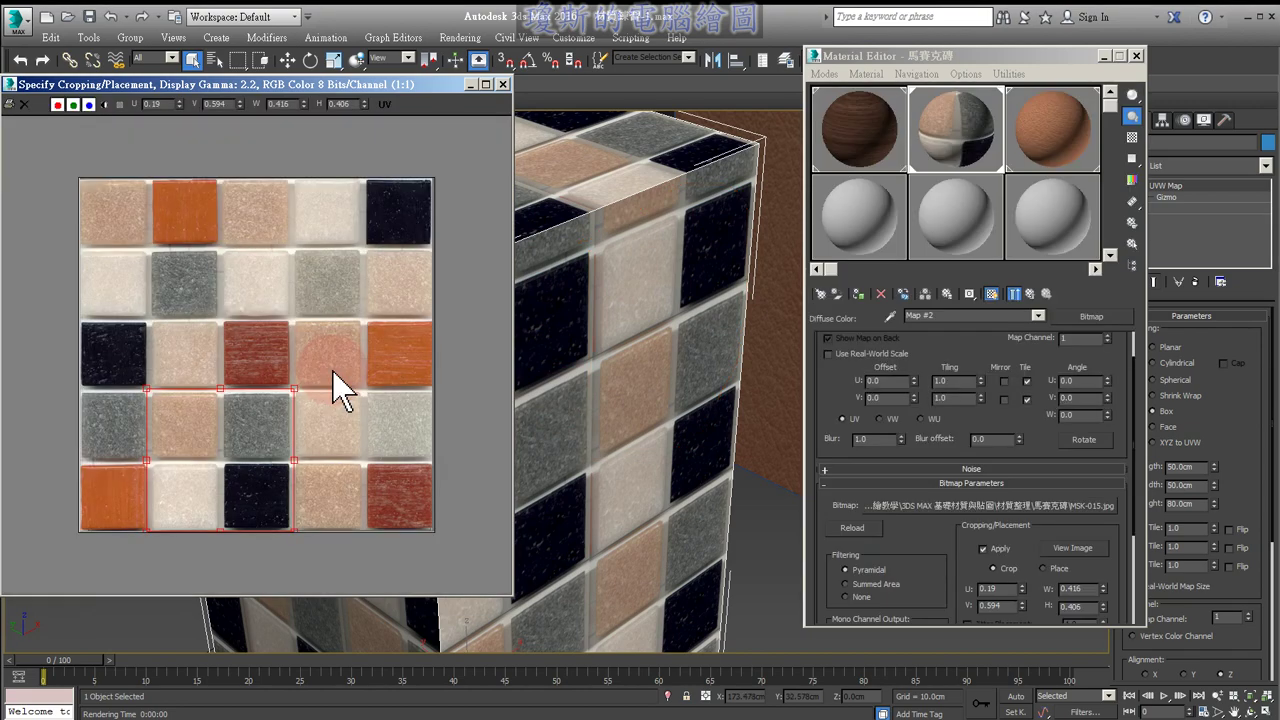
left_click(503, 84)
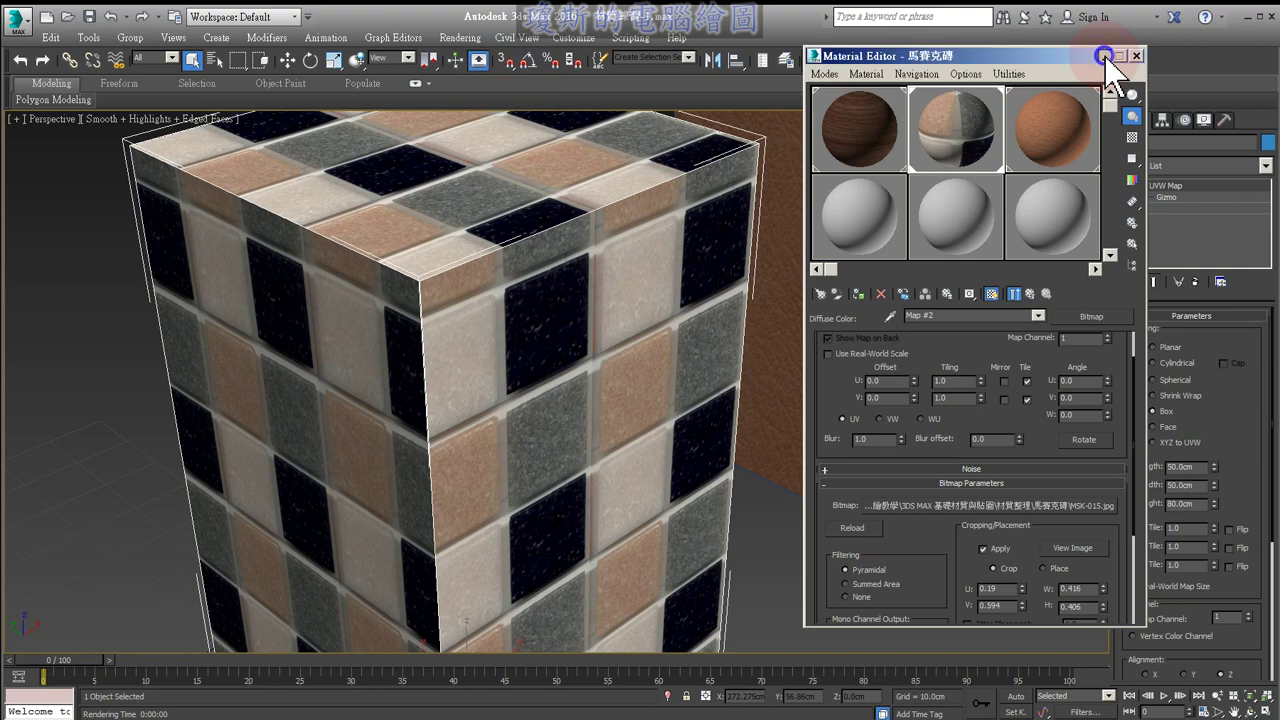
Close the Material Editor and select the box-mapped UVW Map Gizmo sub-object.
left_click(1136, 55)
scroll(836, 354, "down", 3)
scroll(836, 352, "down", 2)
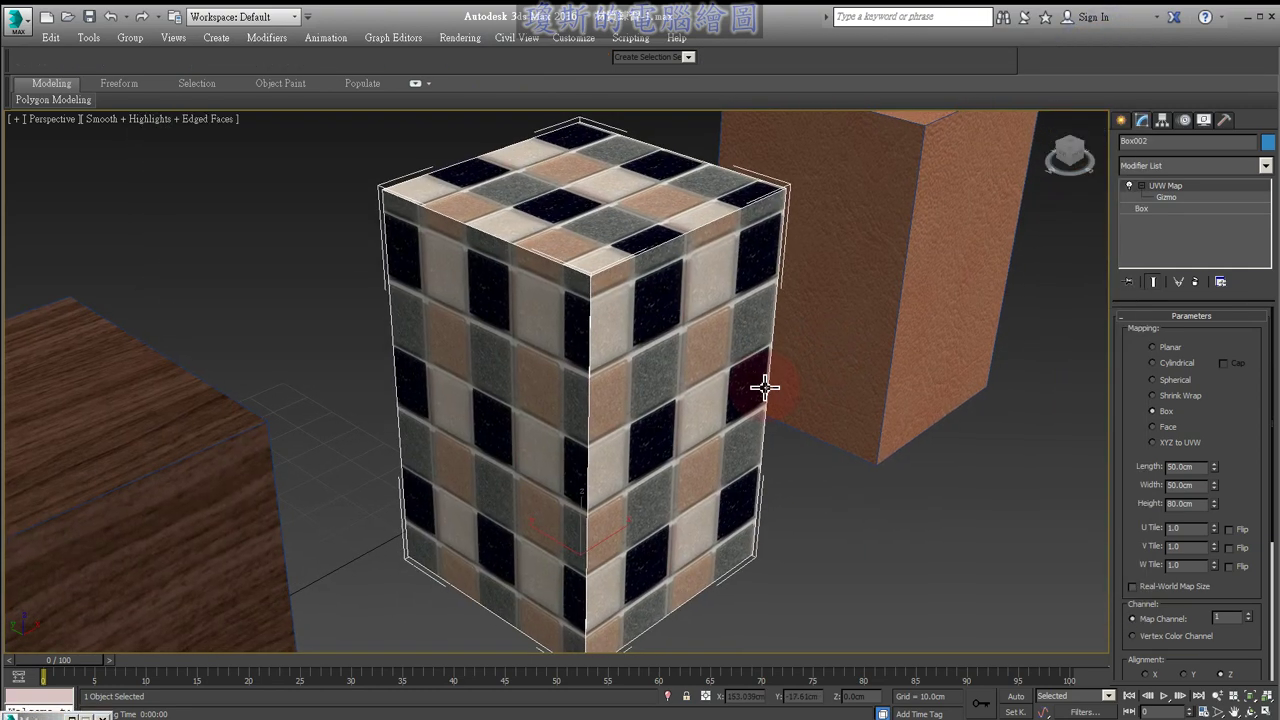
key("ctrl+2")
mouse_move(680, 330)
left_mouse_down()
mouse_move(780, 340)
mouse_move(678, 338)
left_mouse_up()
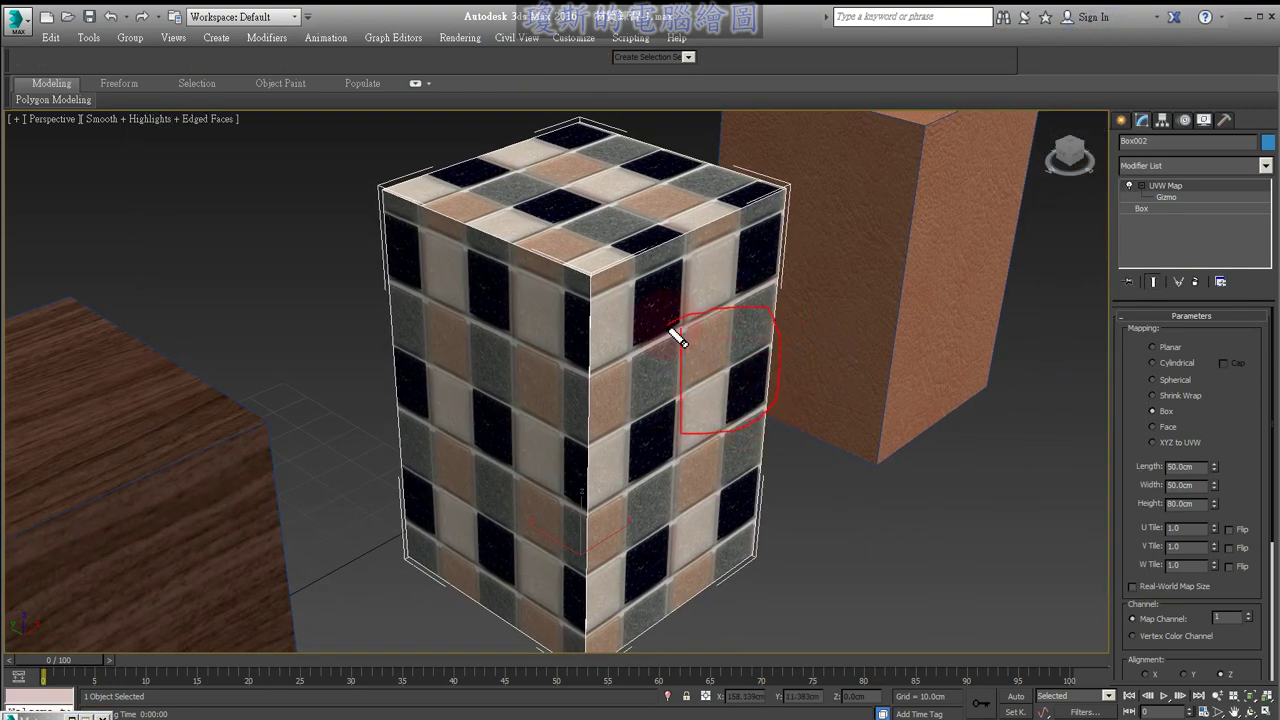
key("Escape")
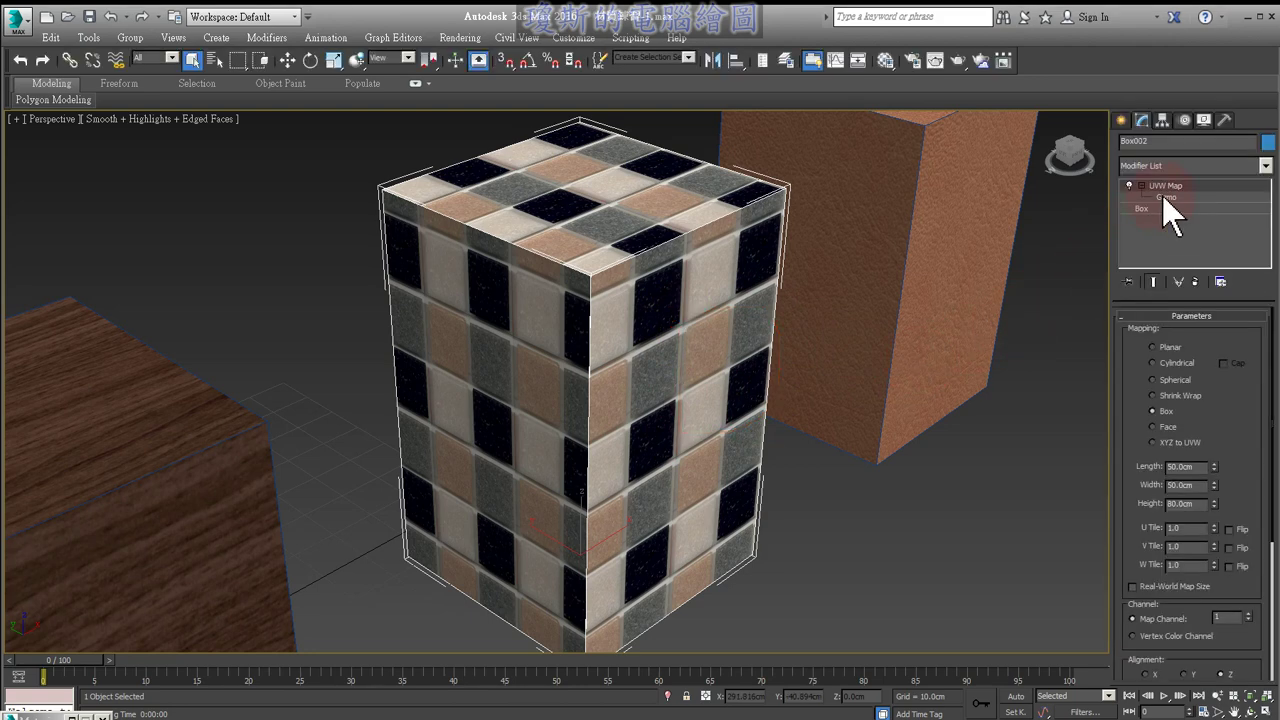
left_click(1162, 196)
left_click(1157, 409)
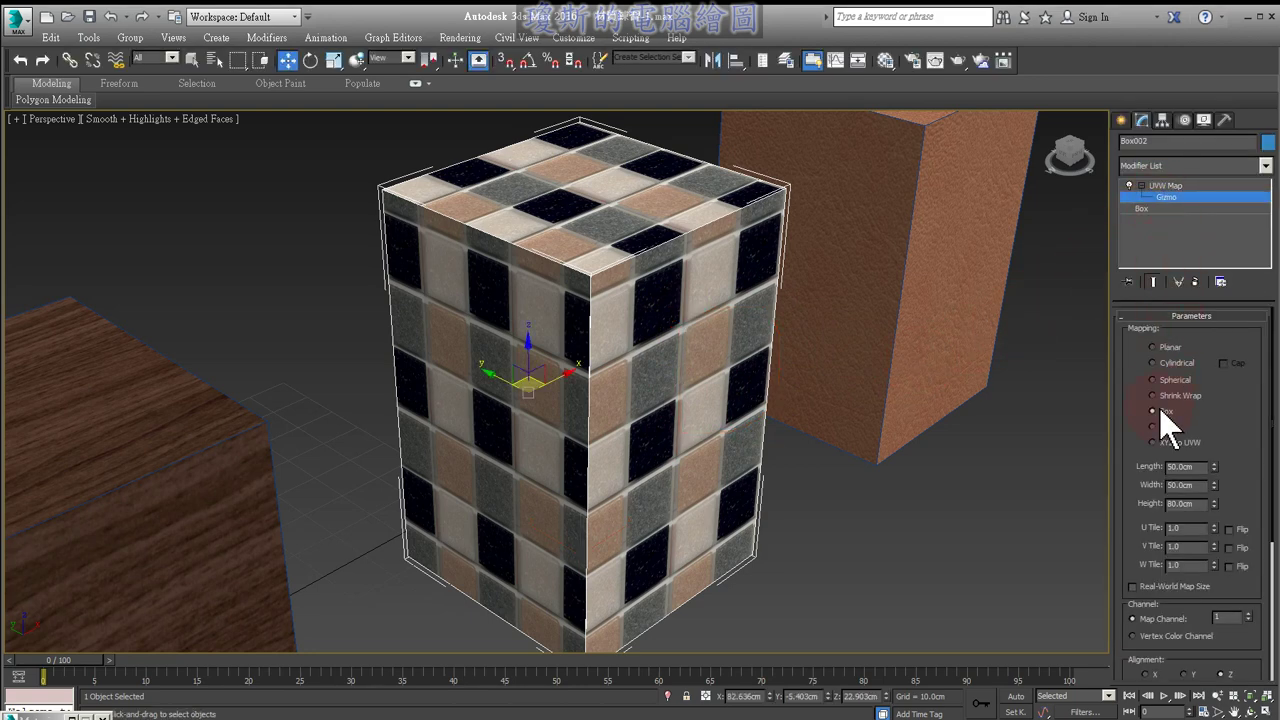
Uniformly scale the UVW Map gizmo to about 33% so small tiles cover the box.
left_click(333, 62)
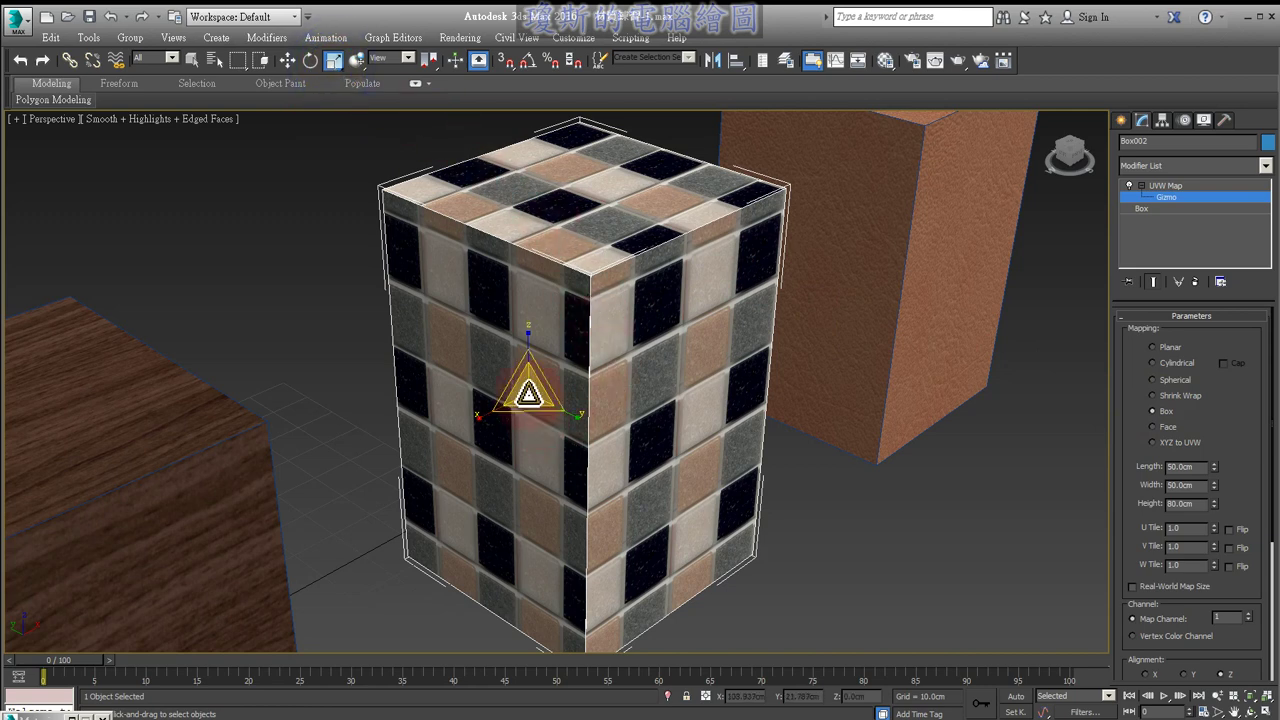
mouse_move(528, 393)
left_mouse_down()
mouse_move(530, 357)
mouse_move(540, 543)
mouse_move(543, 522)
left_mouse_up()
mouse_move(652, 487)
middle_mouse_down("alt")
mouse_move(791, 380)
mouse_move(634, 371)
middle_mouse_up("alt")
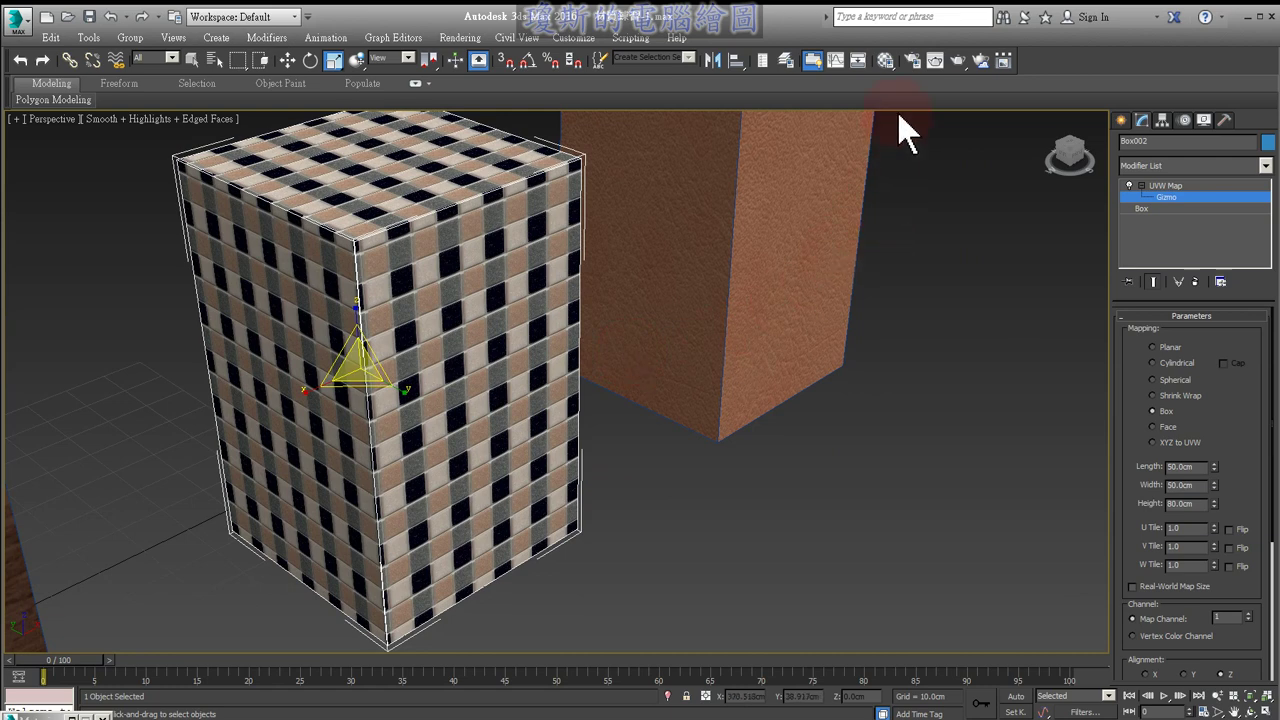
left_click(887, 64)
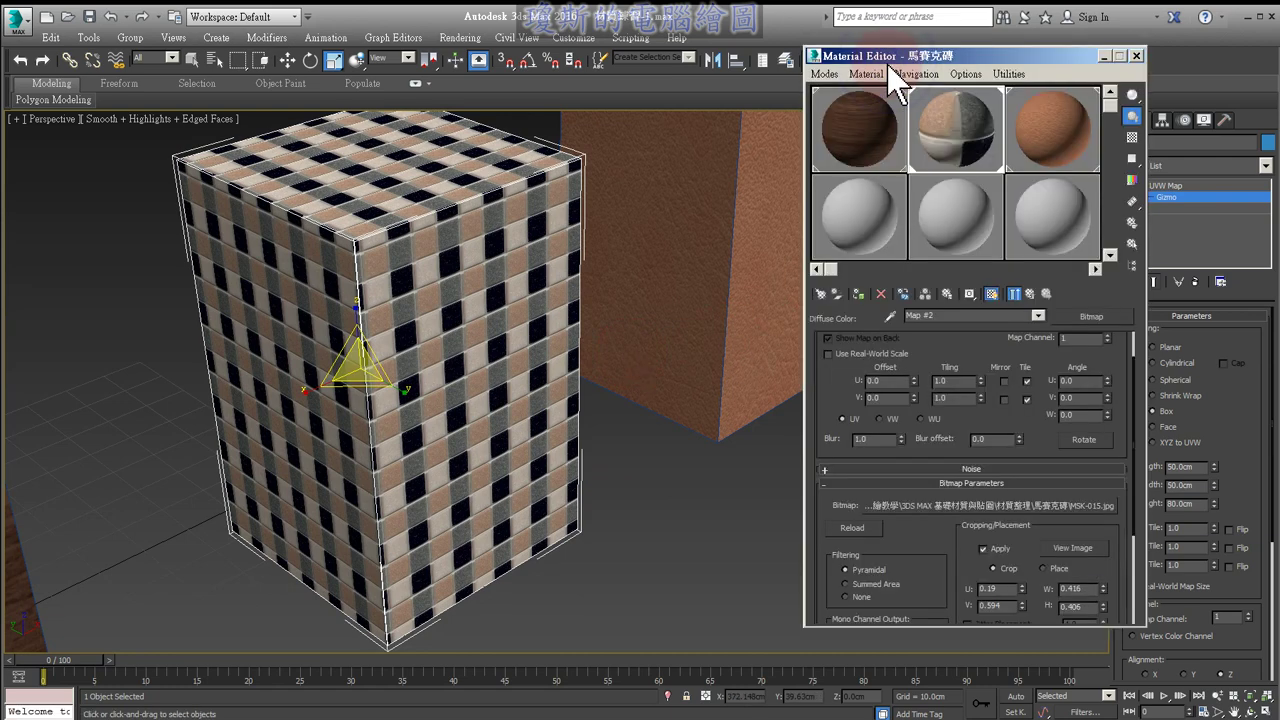
Reopen the crop preview and move the crop region to the image's top, U 0.382, V 0.0.
left_click_drag(965, 160, 960, 168)
left_click_drag(1088, 304, 1078, 318)
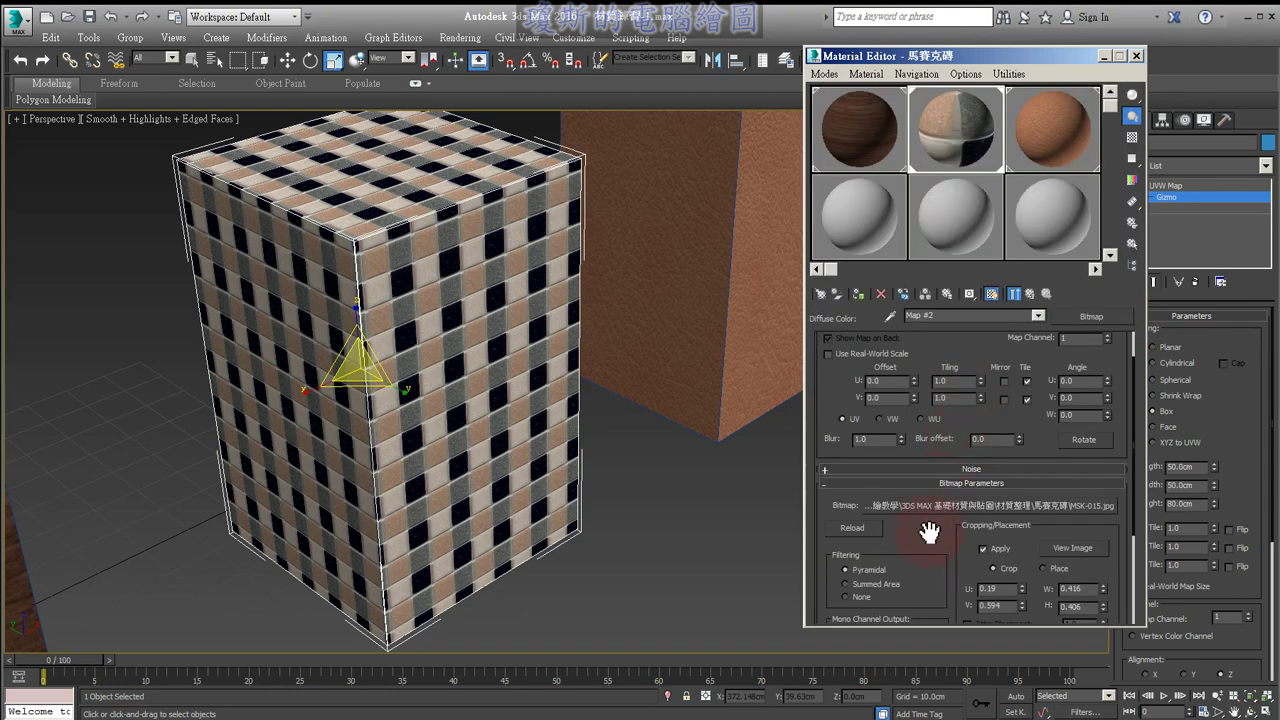
scroll(930, 530, "down", 1)
mouse_move(1005, 492)
left_mouse_down()
mouse_move(1022, 527)
mouse_move(1035, 430)
left_mouse_up()
left_click(1070, 509)
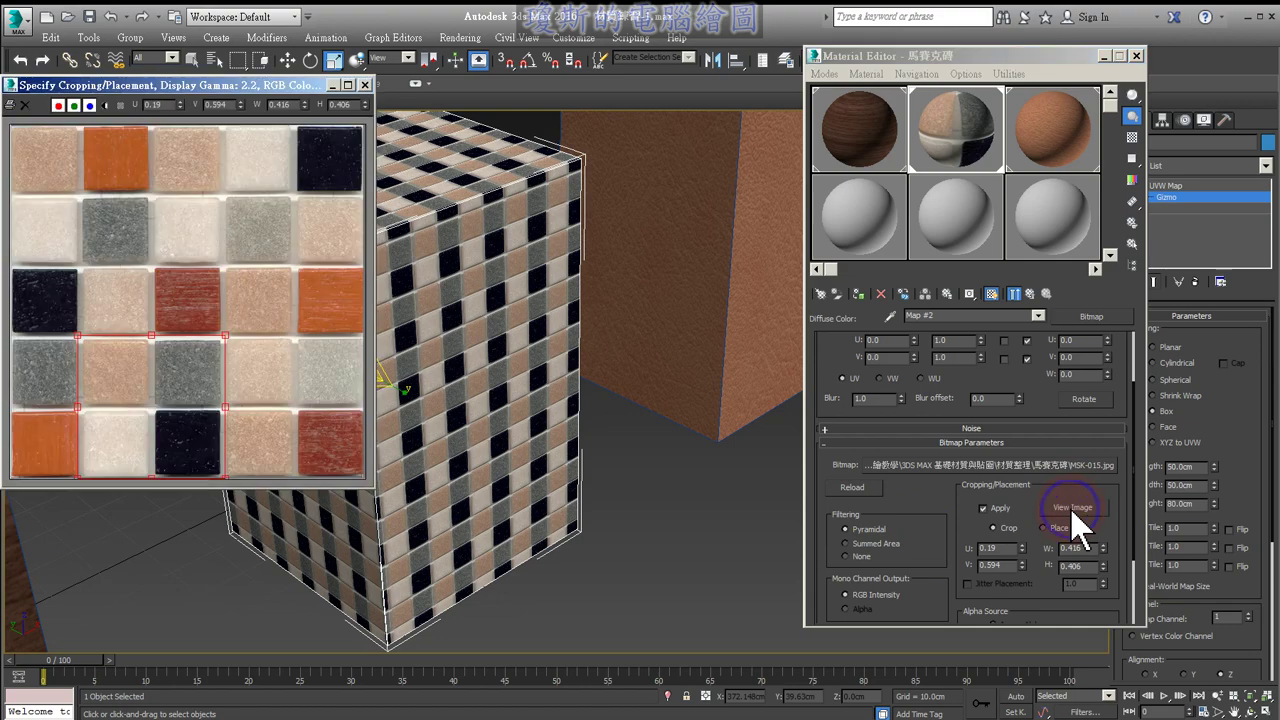
left_click_drag(300, 95, 1005, 175)
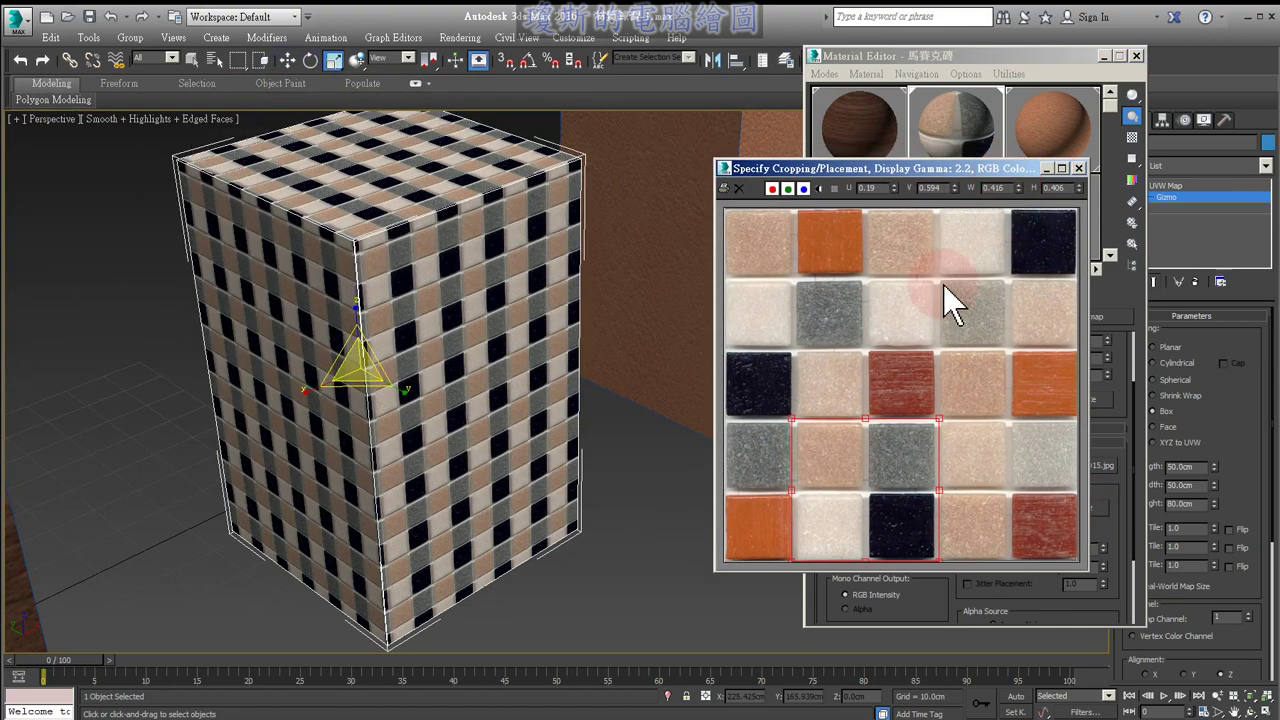
mouse_move(795, 212)
left_mouse_down()
mouse_move(786, 337)
mouse_move(909, 366)
mouse_move(951, 280)
mouse_move(840, 217)
left_mouse_up()
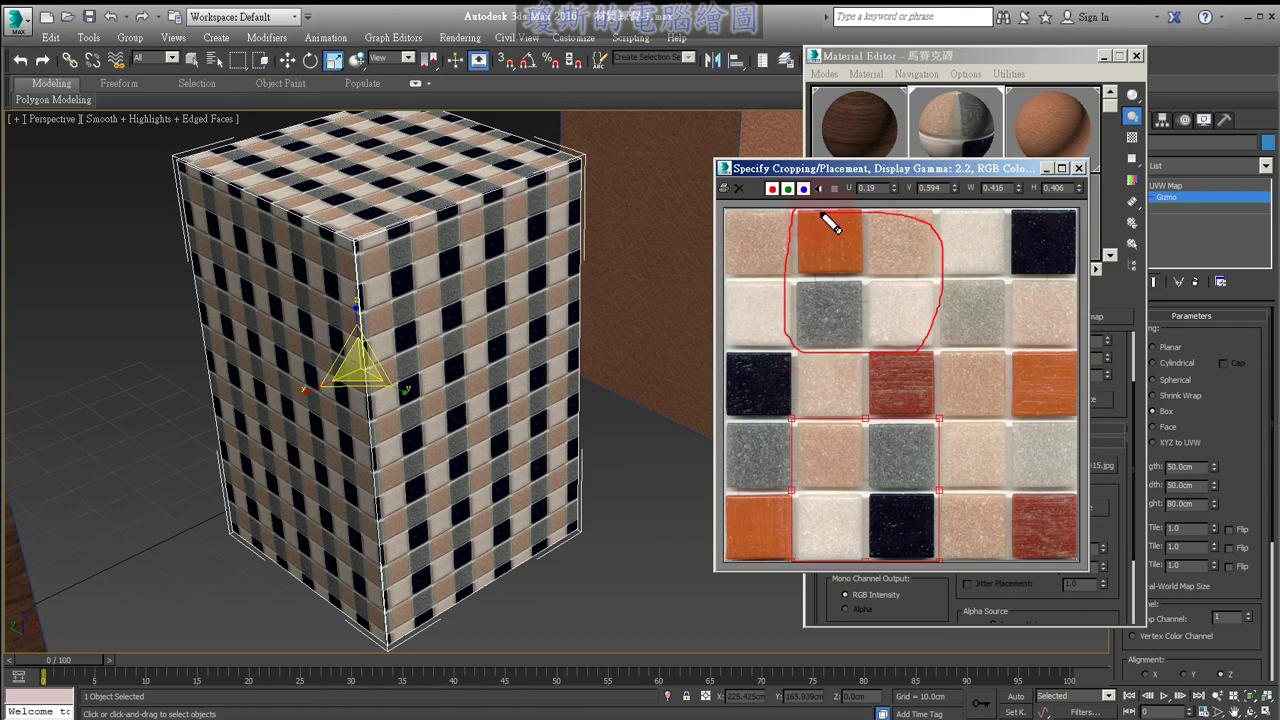
right_click(866, 477)
mouse_move(860, 487)
left_mouse_down()
mouse_move(857, 274)
mouse_move(929, 271)
left_mouse_up()
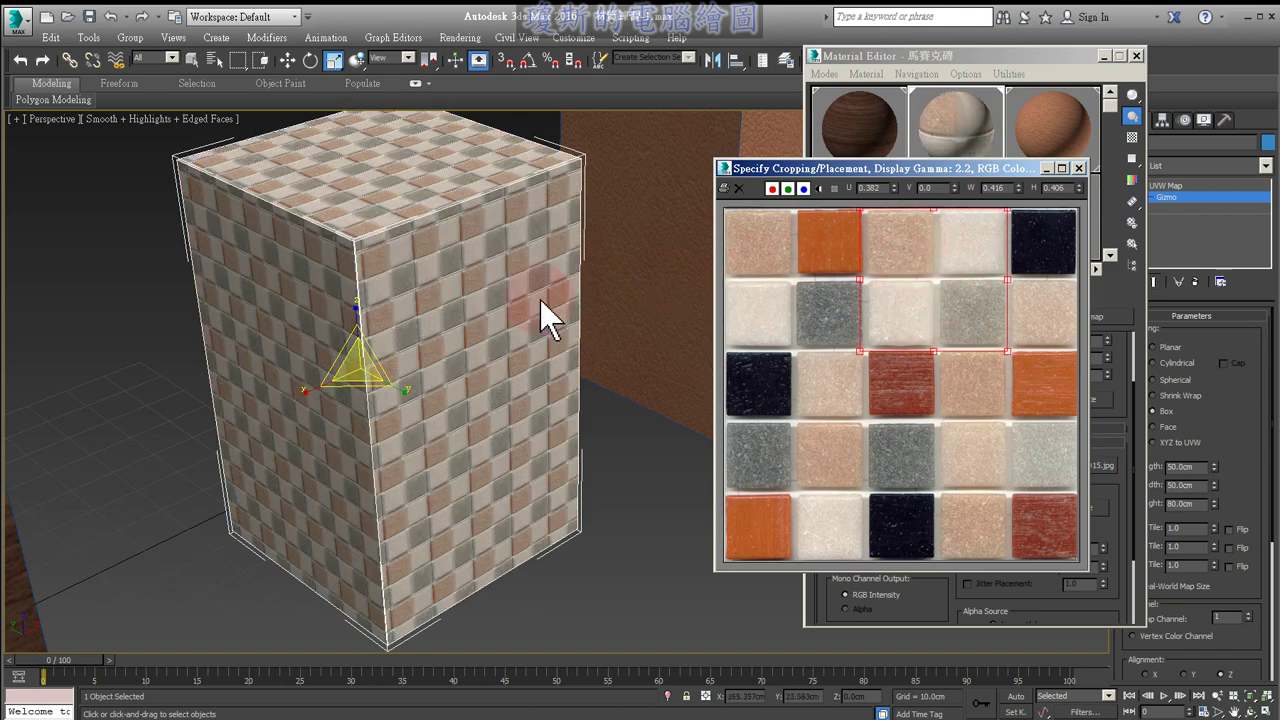
Enlarge and centre the crop at U 0.198, V 0.193, W 0.602, H 0.604, then close the preview.
mouse_move(896, 296)
left_mouse_down()
mouse_move(899, 433)
mouse_move(914, 437)
mouse_move(580, 391)
mouse_move(820, 434)
mouse_move(822, 460)
left_mouse_up()
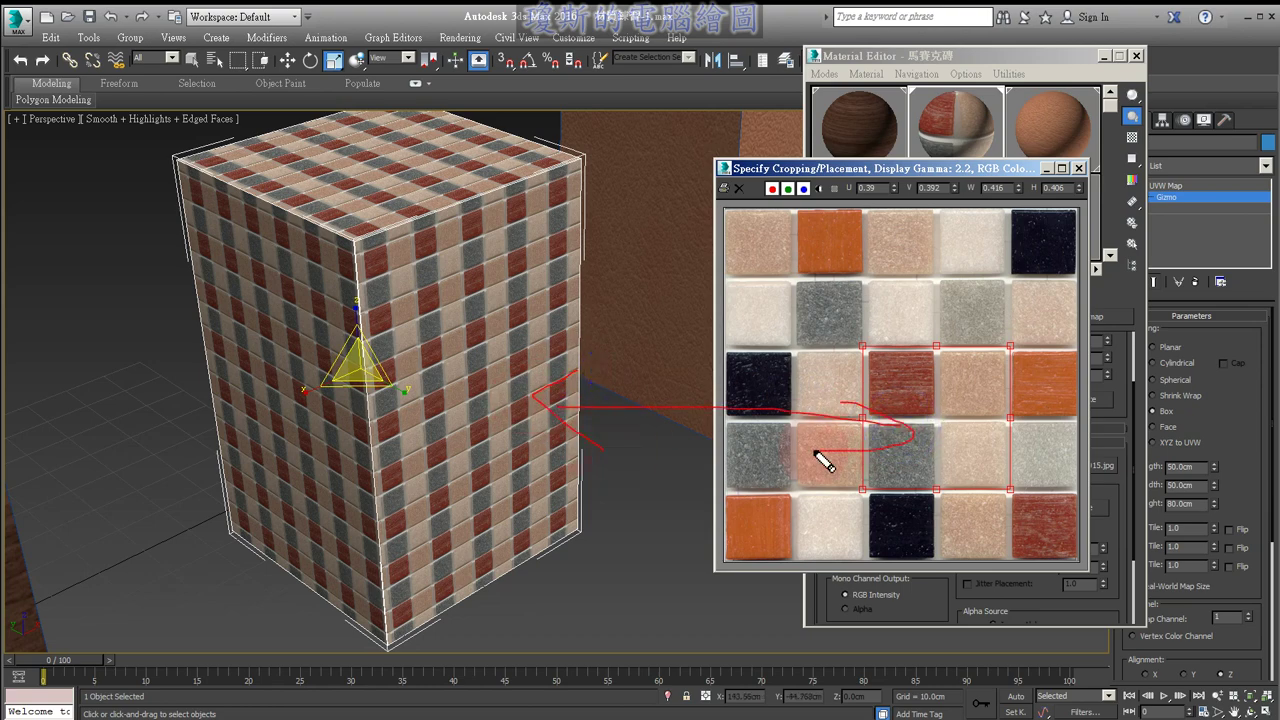
key("Escape")
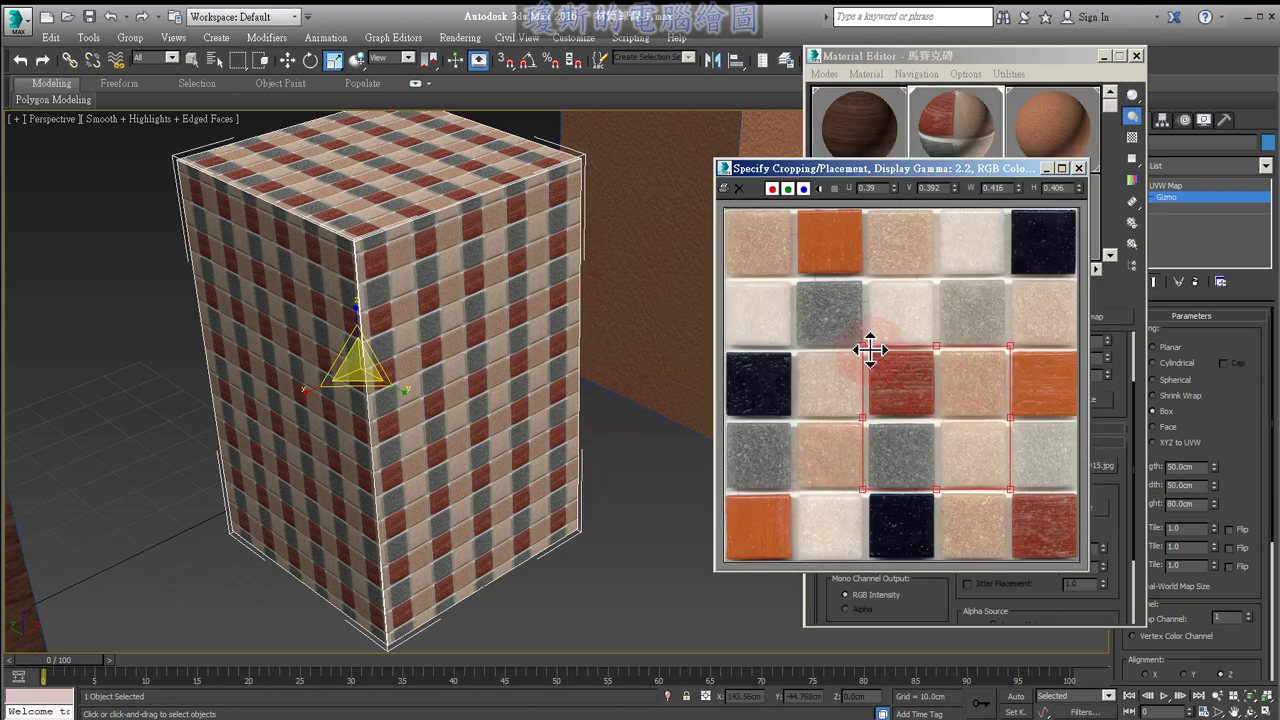
left_click_drag(858, 343, 788, 275)
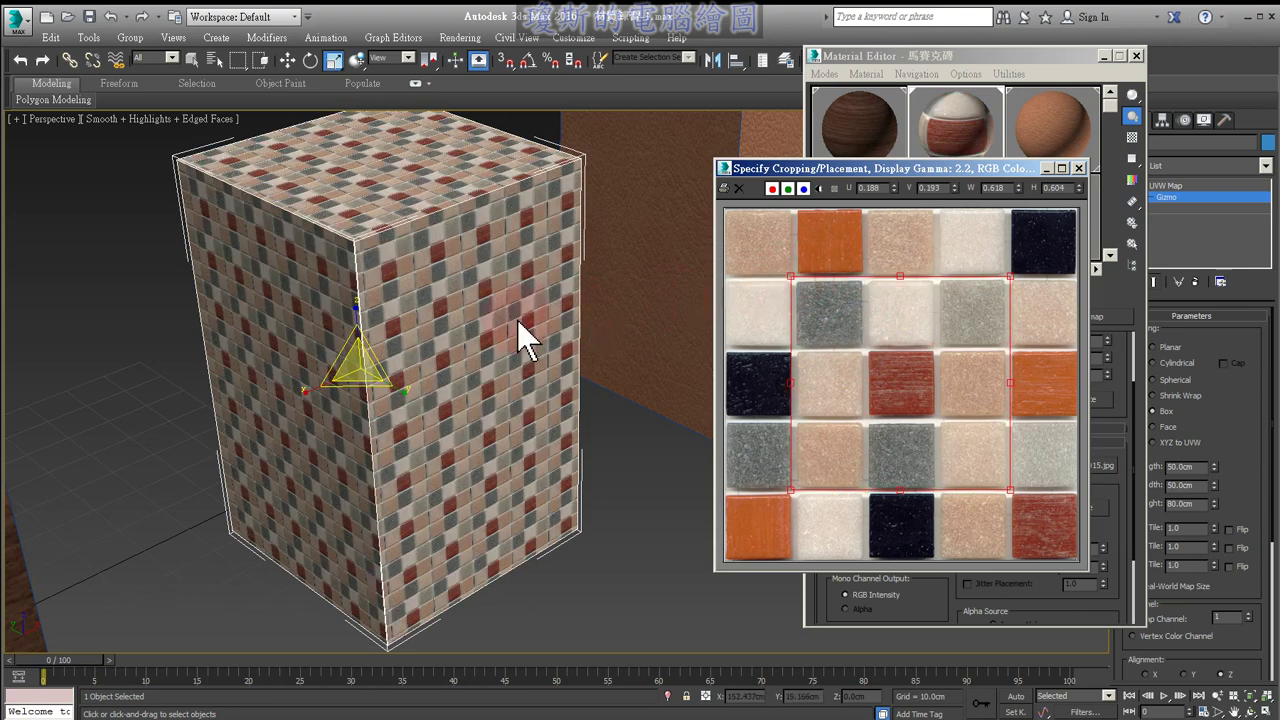
left_click_drag(892, 378, 826, 380)
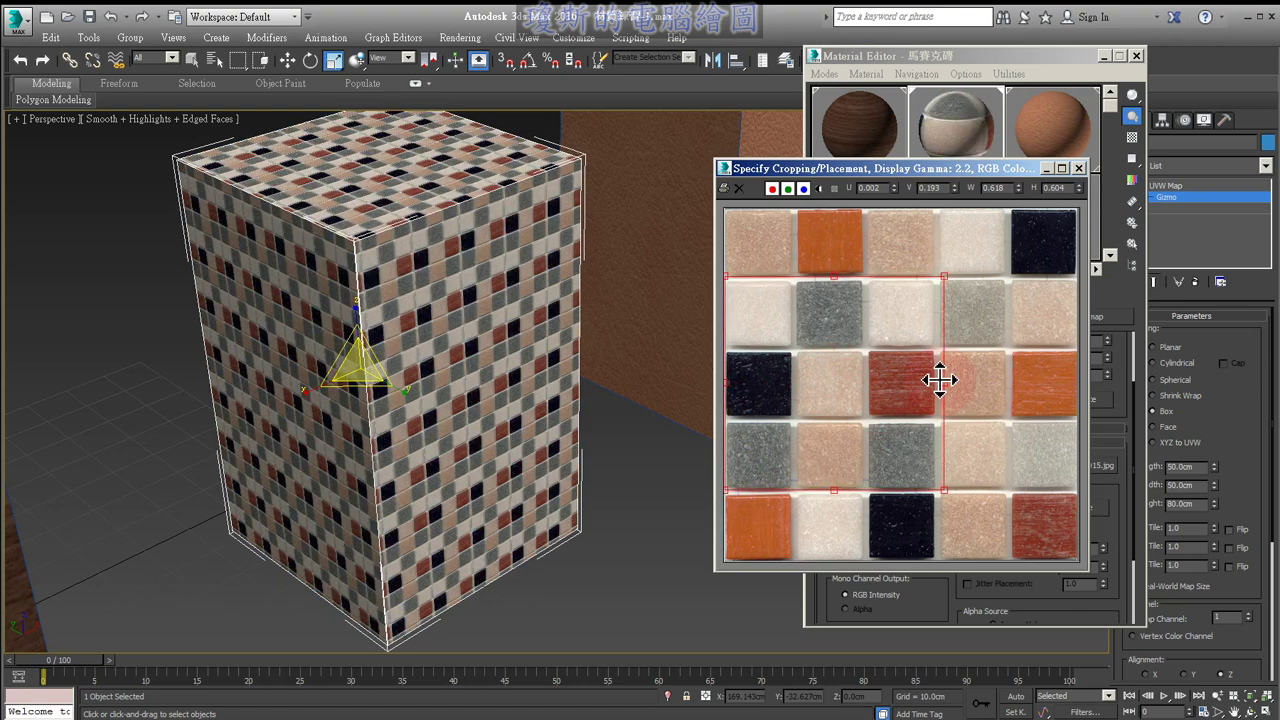
left_click_drag(943, 382, 938, 382)
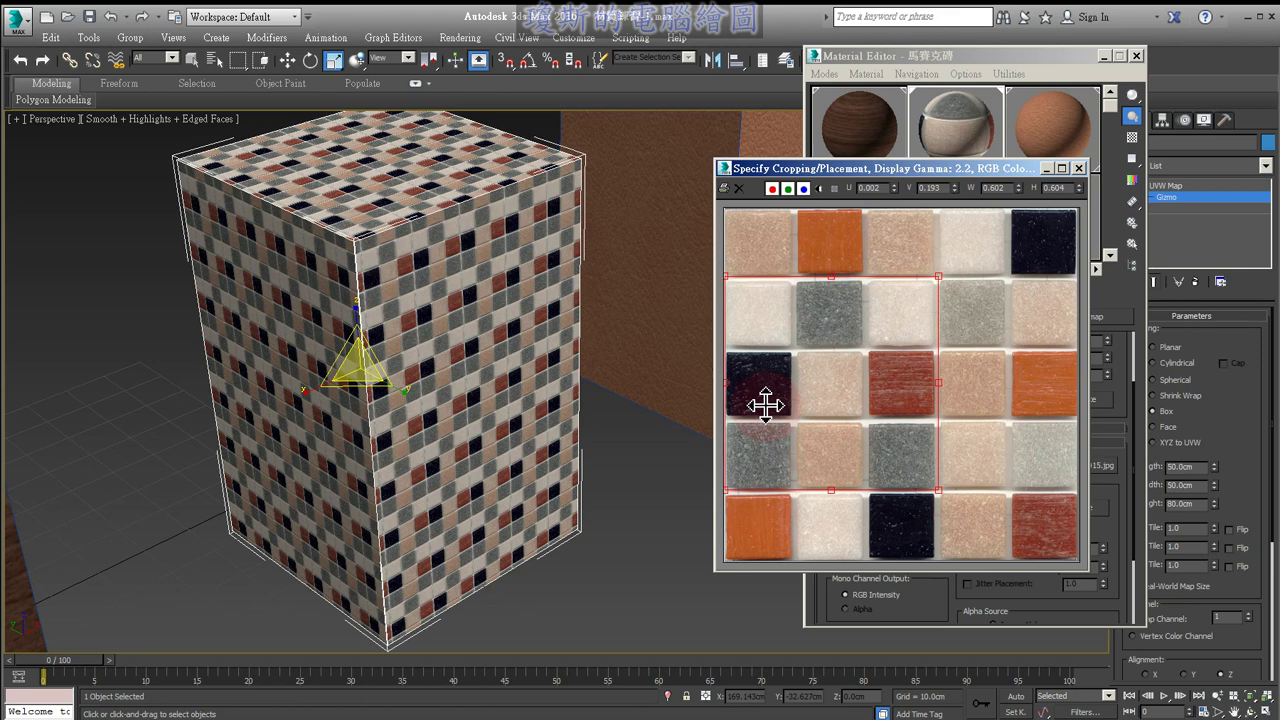
left_click_drag(826, 404, 899, 403)
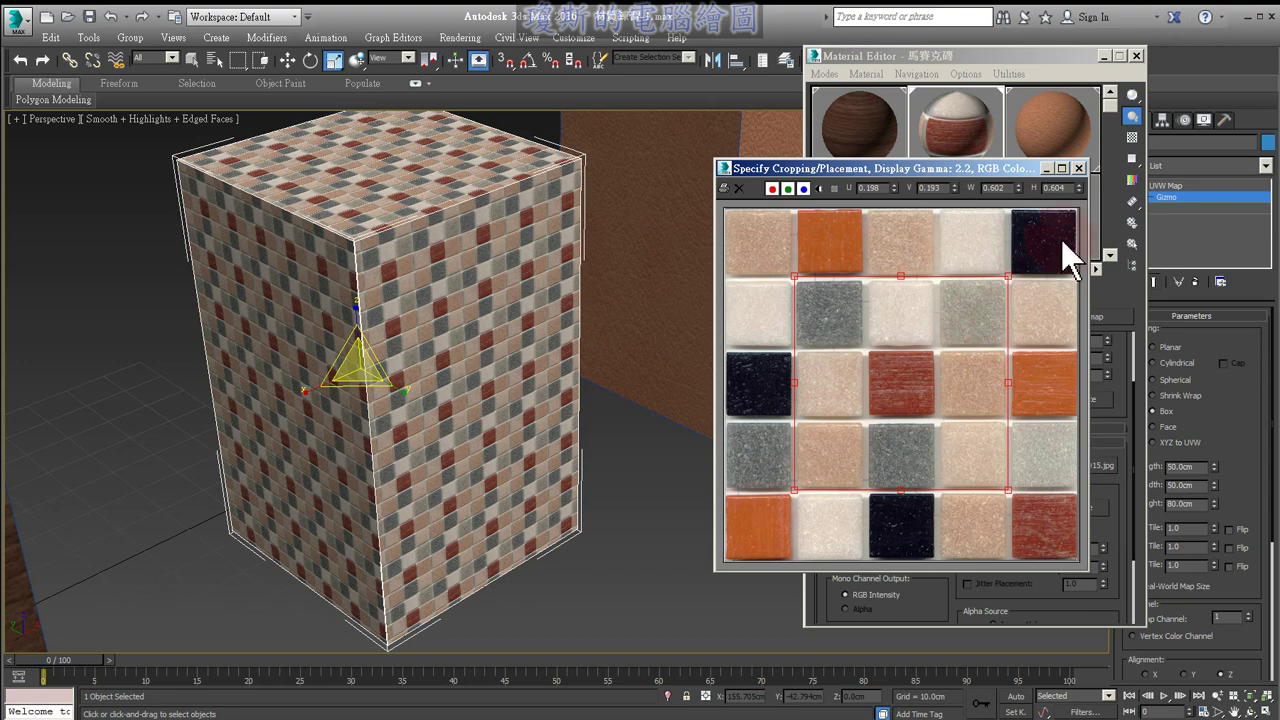
left_click(1079, 168)
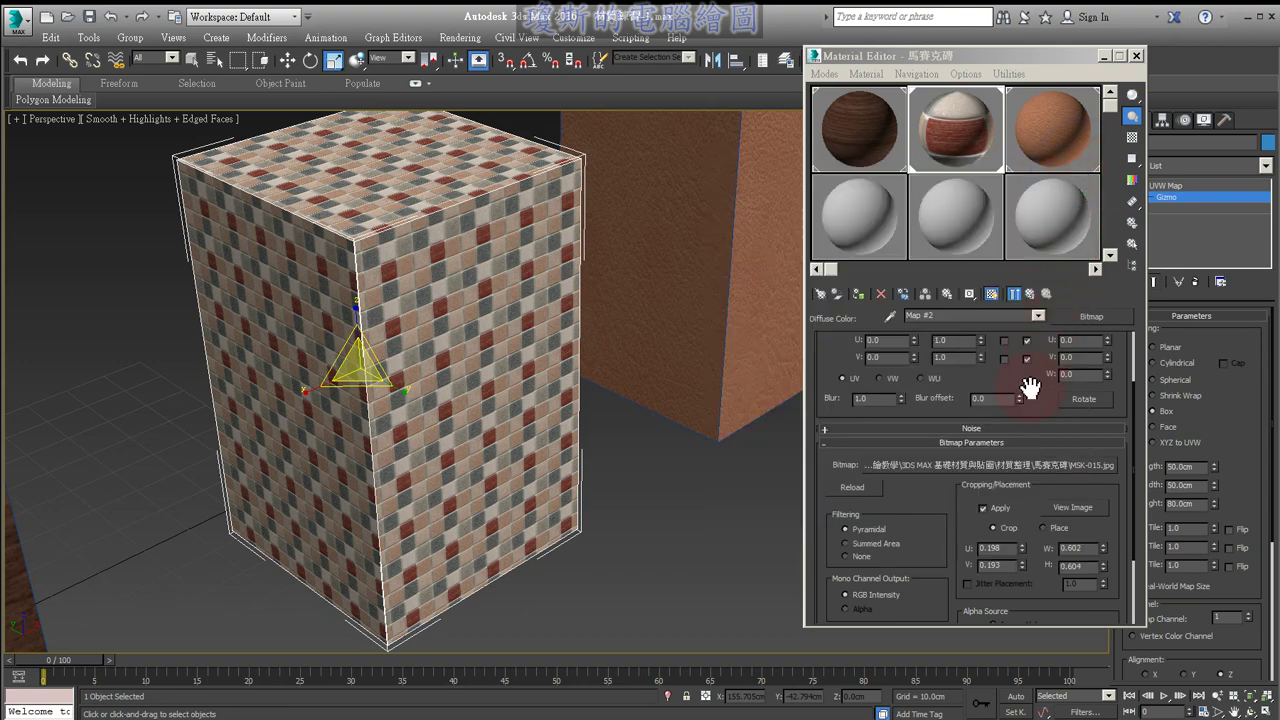
Return to the 馬賽克磚 material's top level to show its Blinn Basic Parameters.
left_click(1030, 293)
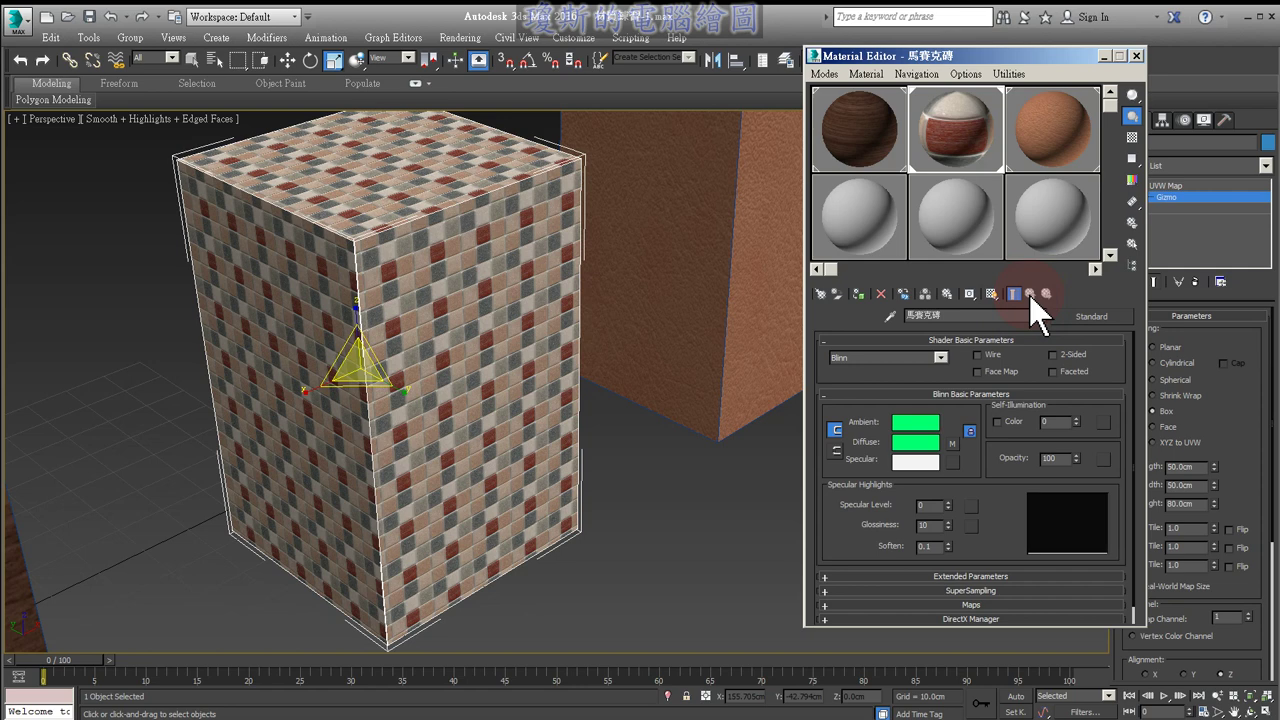
left_click(853, 520)
mouse_move(835, 516)
left_mouse_down()
mouse_move(888, 516)
mouse_move(912, 534)
left_mouse_up()
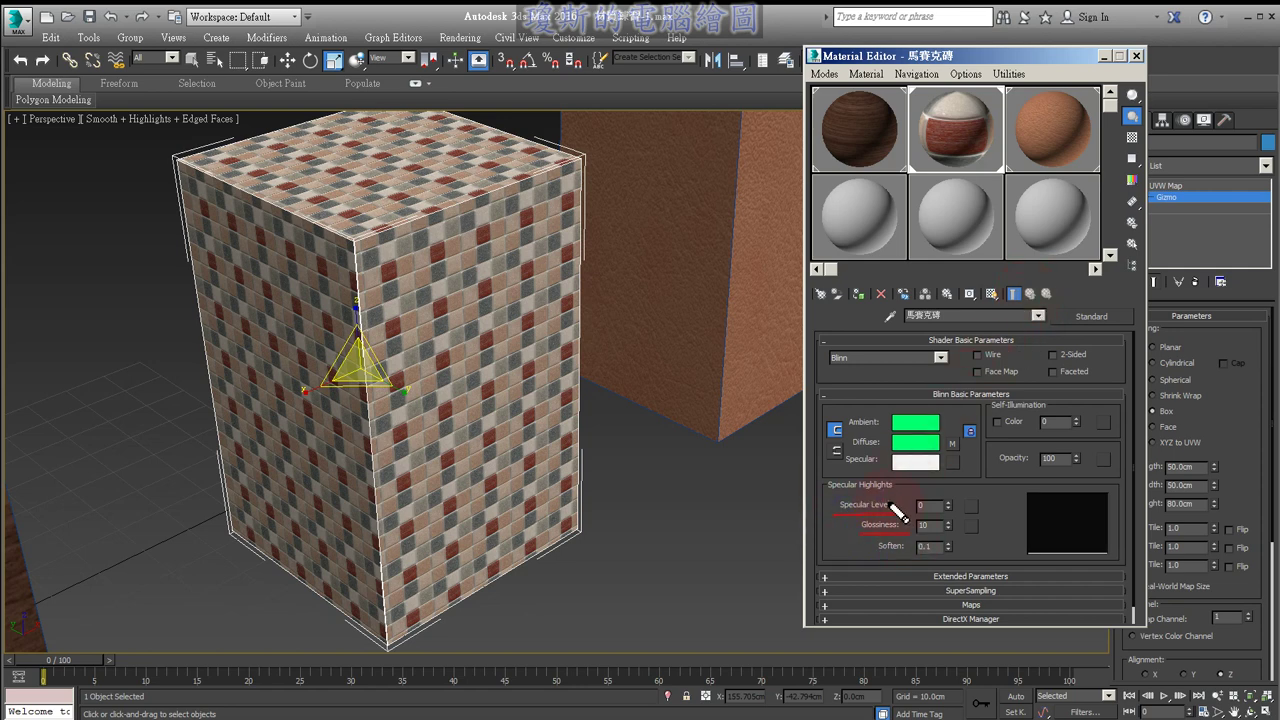